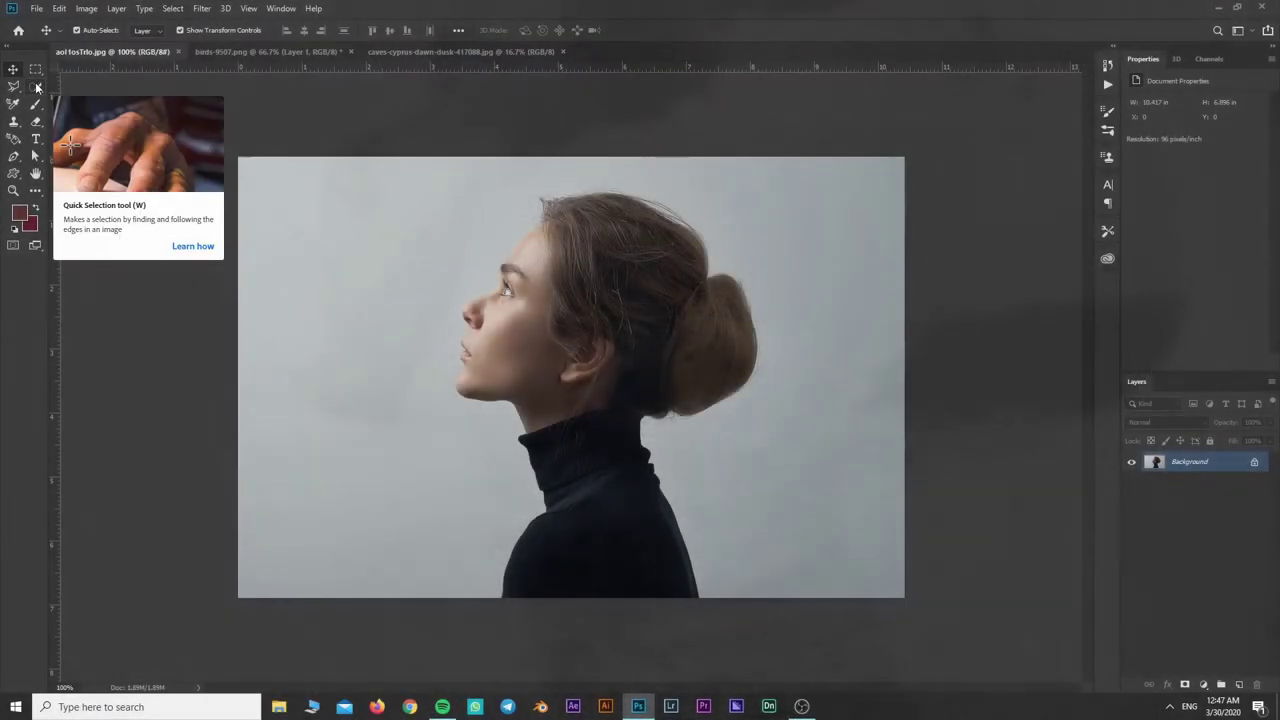
# Select the woman, from forehead to hair, with the Quick Selection tool.
pyautogui.click(37, 88)
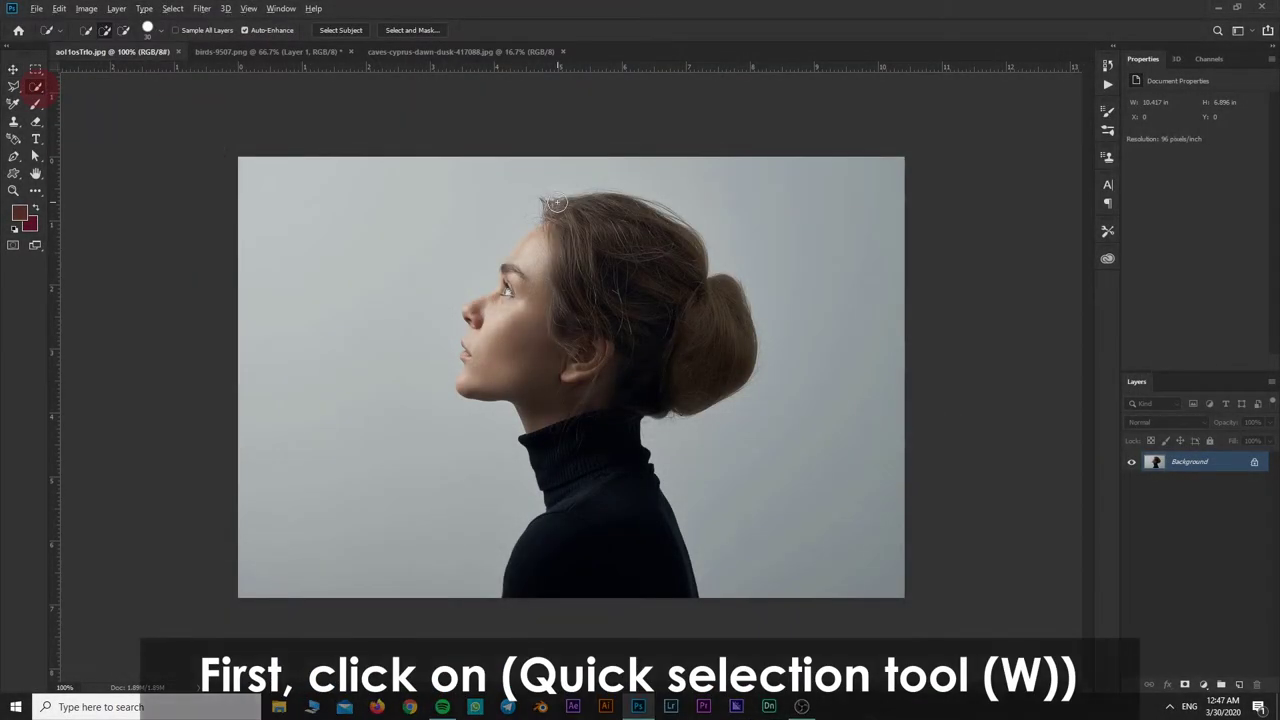
pyautogui.hotkey('ctrl', '+')
pyautogui.moveTo(540, 174)
pyautogui.mouseDown()
pyautogui.moveTo(468, 292)
pyautogui.moveTo(514, 357)
pyautogui.moveTo(429, 374)
pyautogui.moveTo(423, 432)
pyautogui.moveTo(523, 449)
pyautogui.moveTo(606, 517)
pyautogui.moveTo(700, 449)
pyautogui.moveTo(477, 305)
pyautogui.moveTo(435, 220)
pyautogui.moveTo(403, 266)
pyautogui.moveTo(462, 413)
pyautogui.mouseUp()
pyautogui.scroll(5, 468, 292)
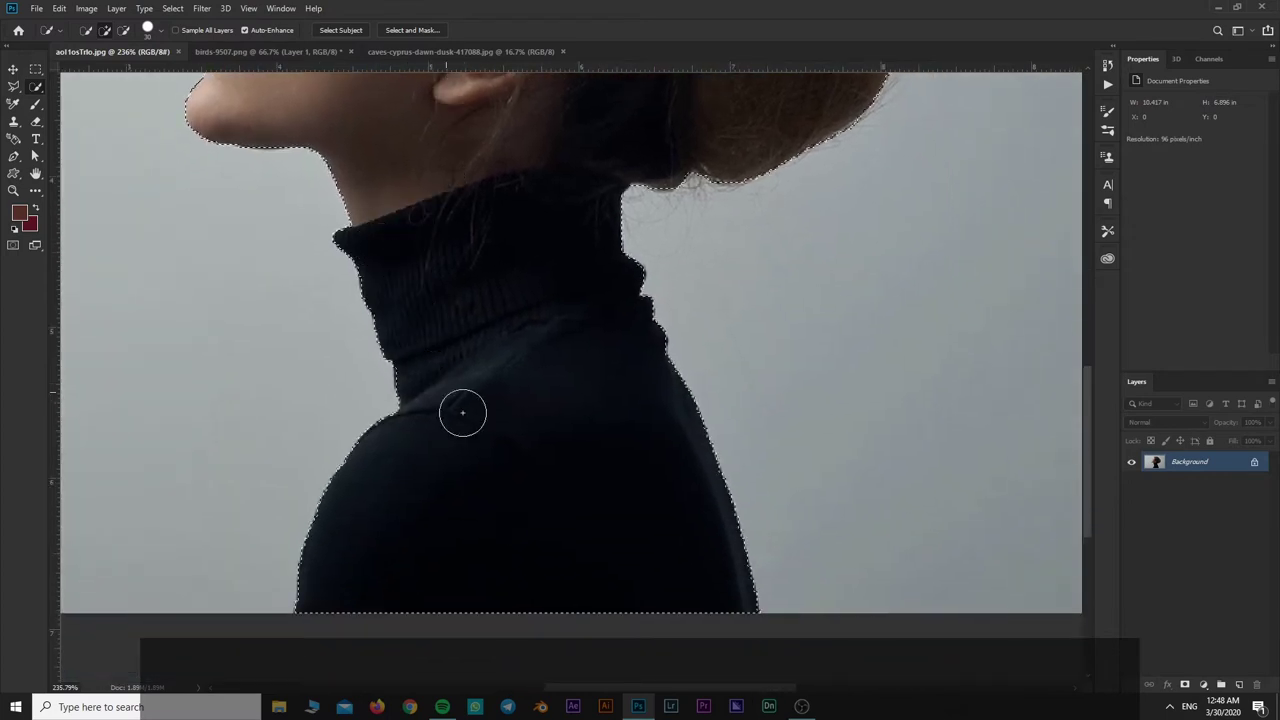
pyautogui.moveTo(560, 251)
pyautogui.mouseDown()
pyautogui.moveTo(474, 451)
pyautogui.moveTo(520, 500)
pyautogui.mouseUp()
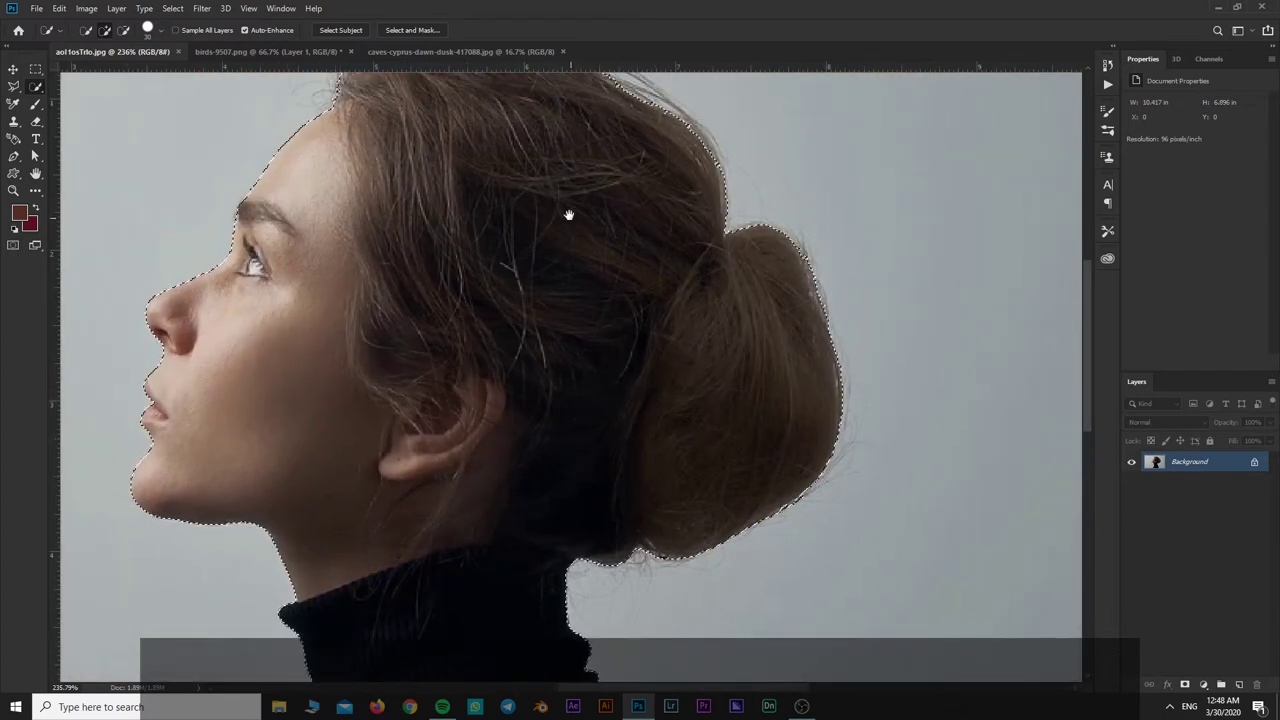
pyautogui.moveTo(569, 215); pyautogui.dragTo(580, 374)
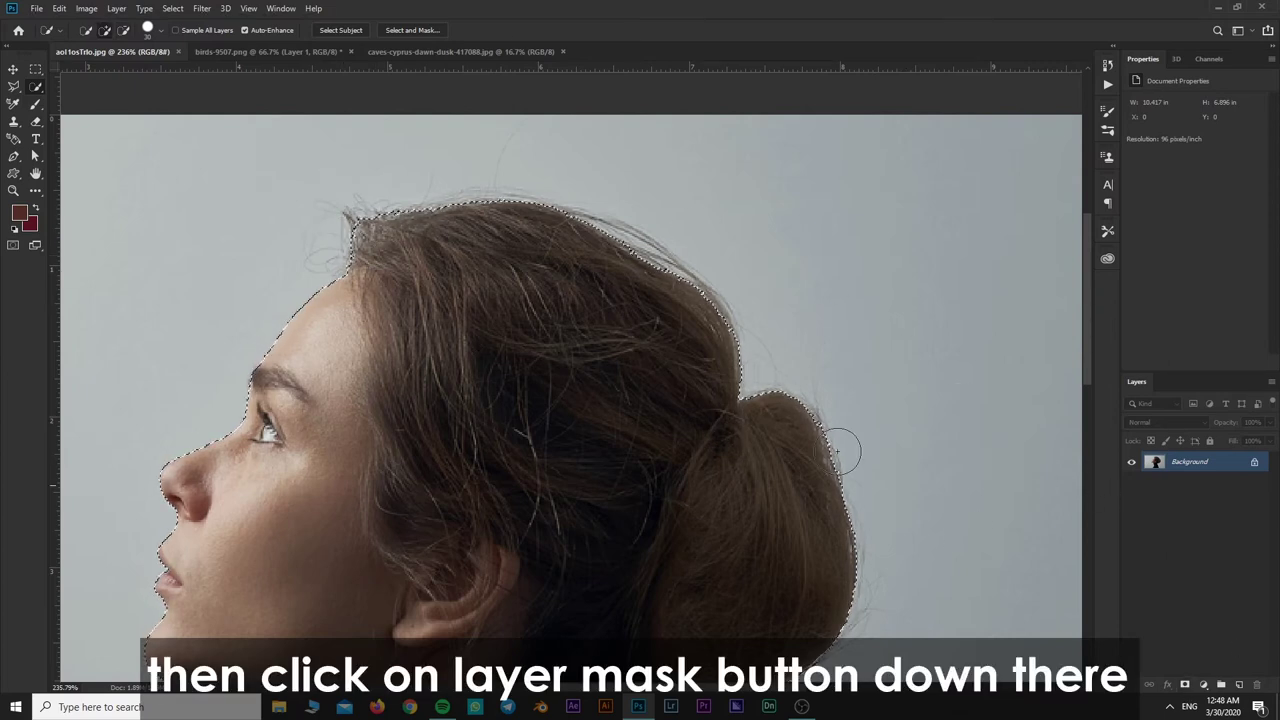
pyautogui.scroll(-3, 840, 453)
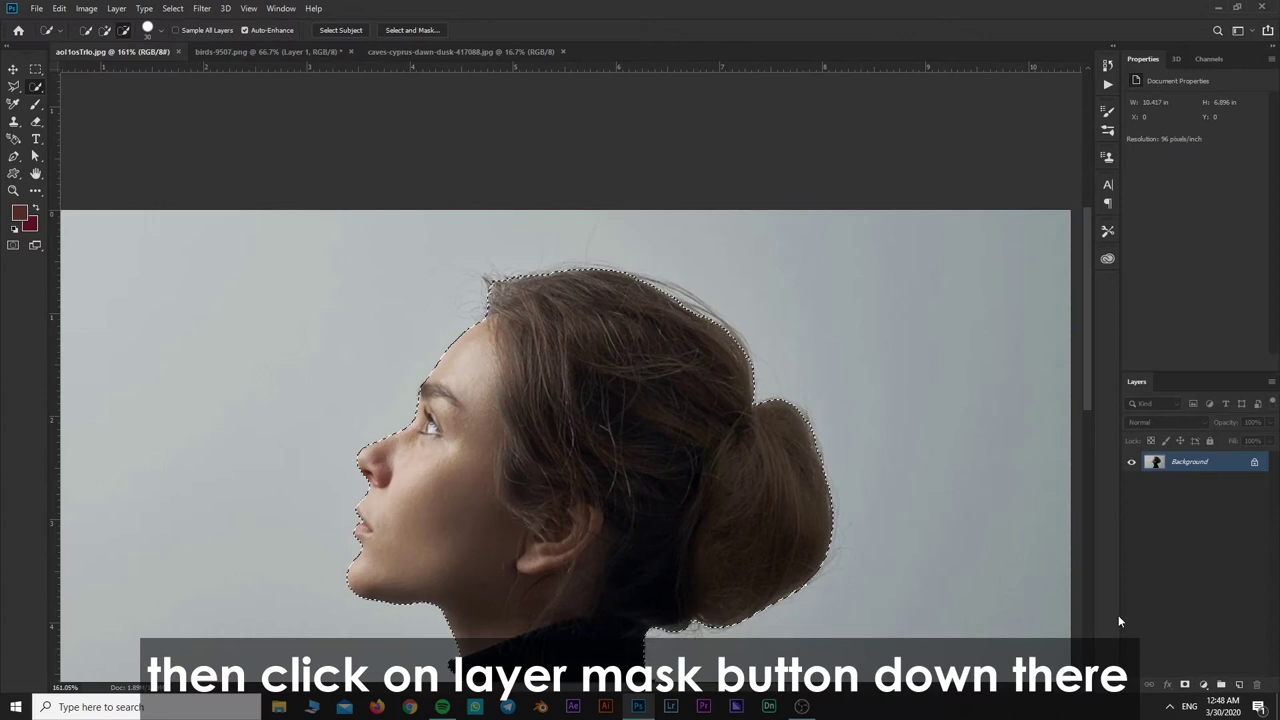
# Mask the layer to the woman's selection and open the mask in Select and Mask.
pyautogui.click(1184, 687)
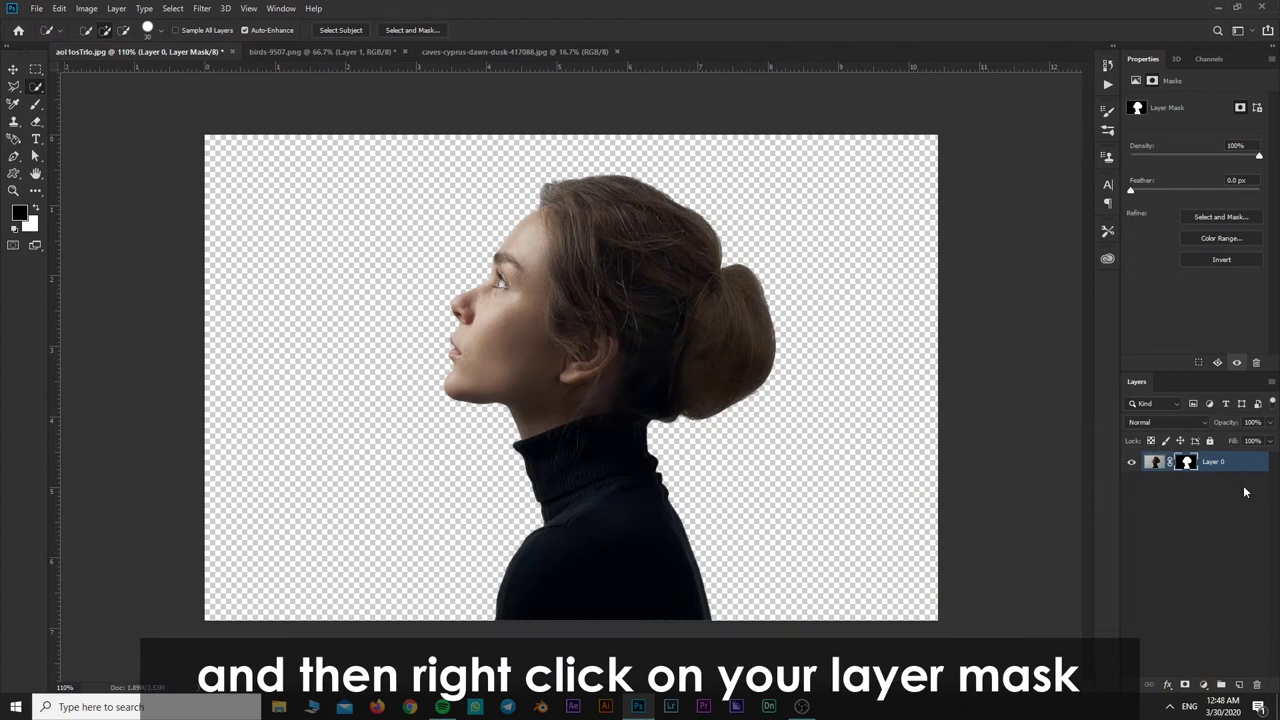
pyautogui.rightClick(1198, 469)
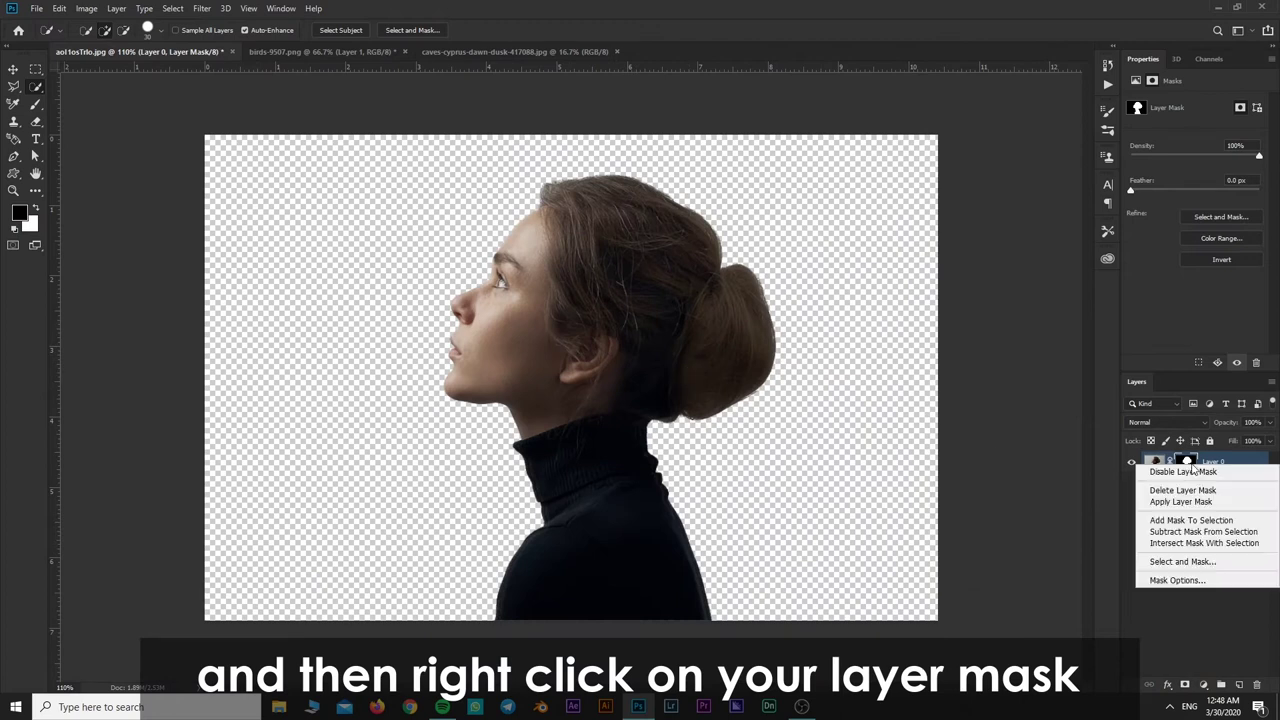
pyautogui.click(1200, 562)
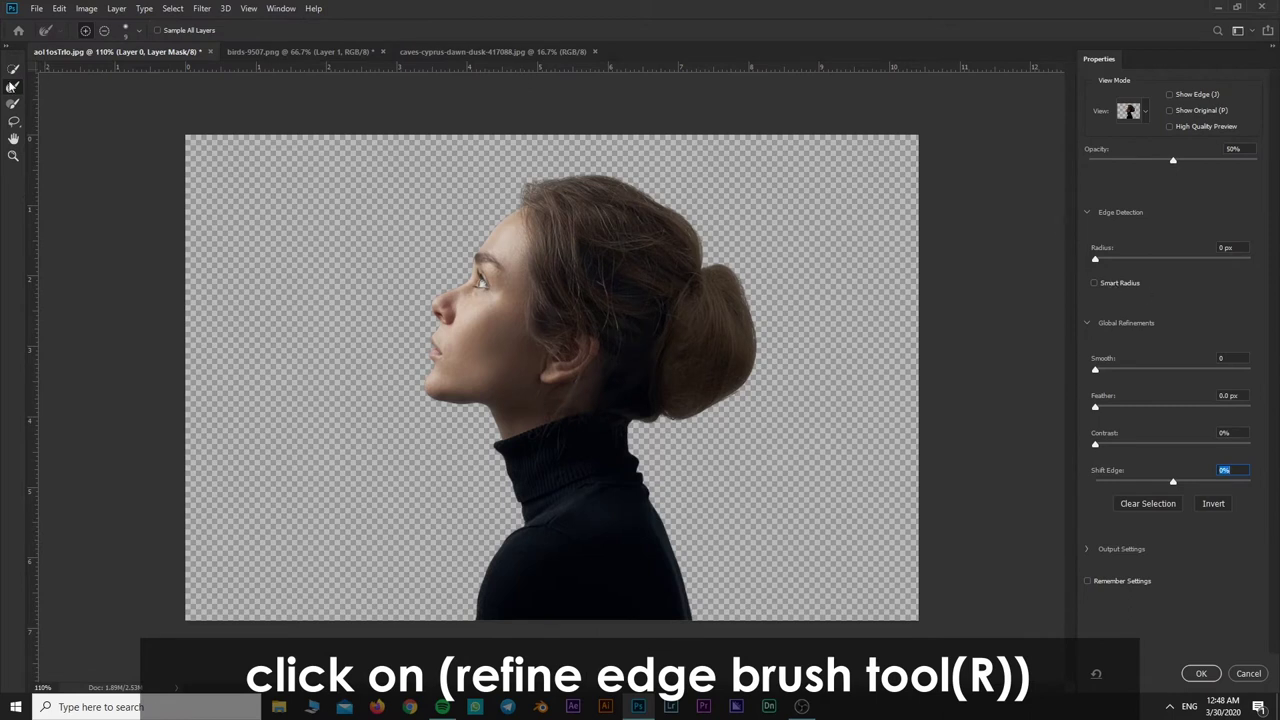
# Refine the hair with the Refine Edge Brush, apply Shift Edge -11%, and commit the mask.
pyautogui.click(12, 89)
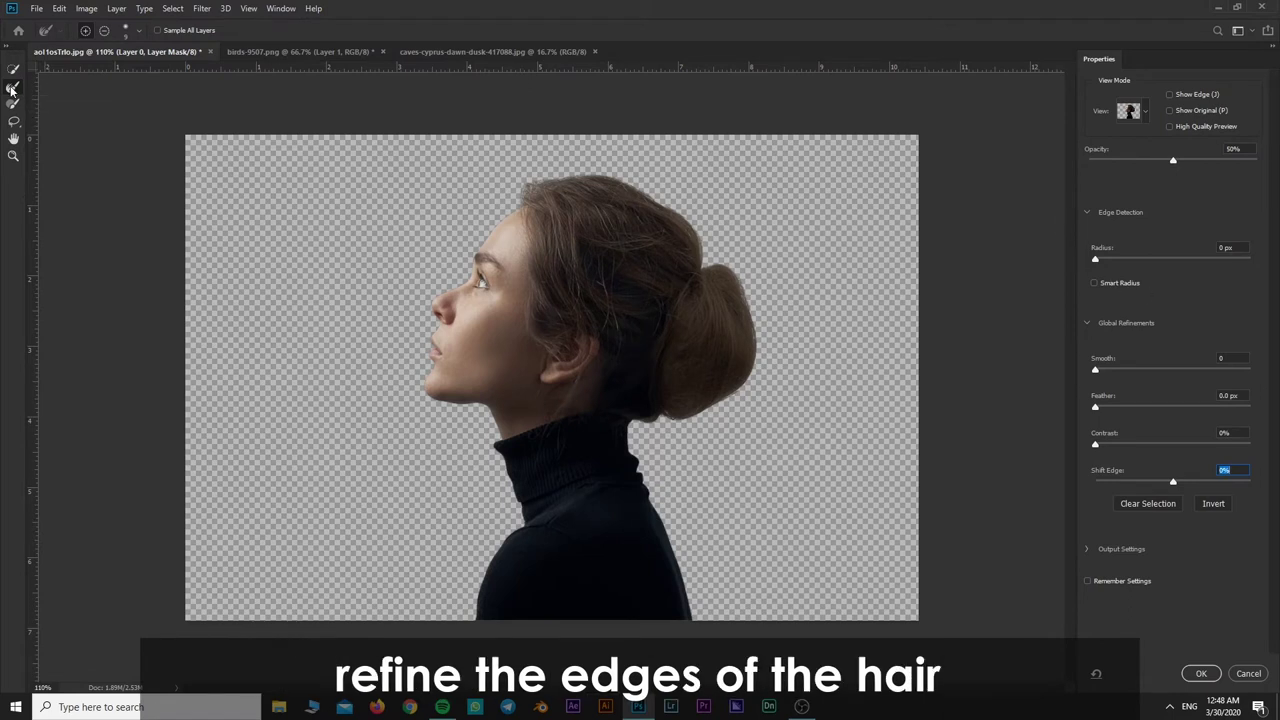
pyautogui.click(13, 71)
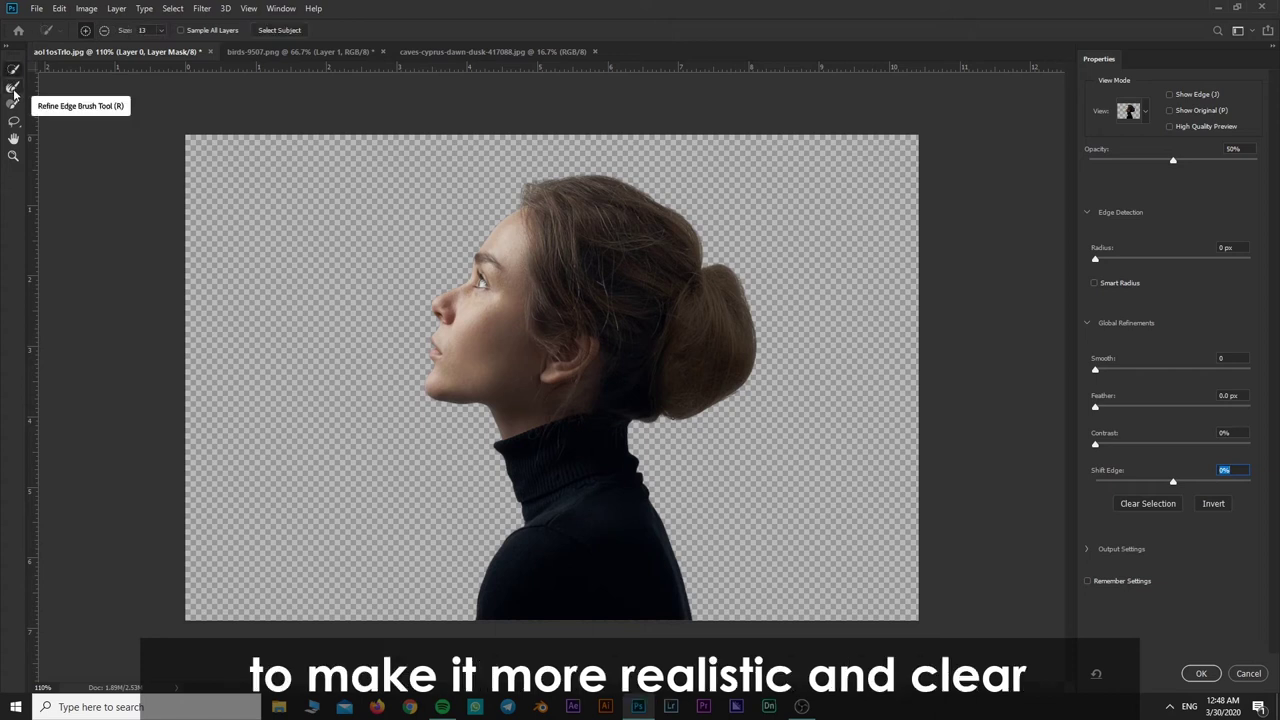
pyautogui.click(13, 89)
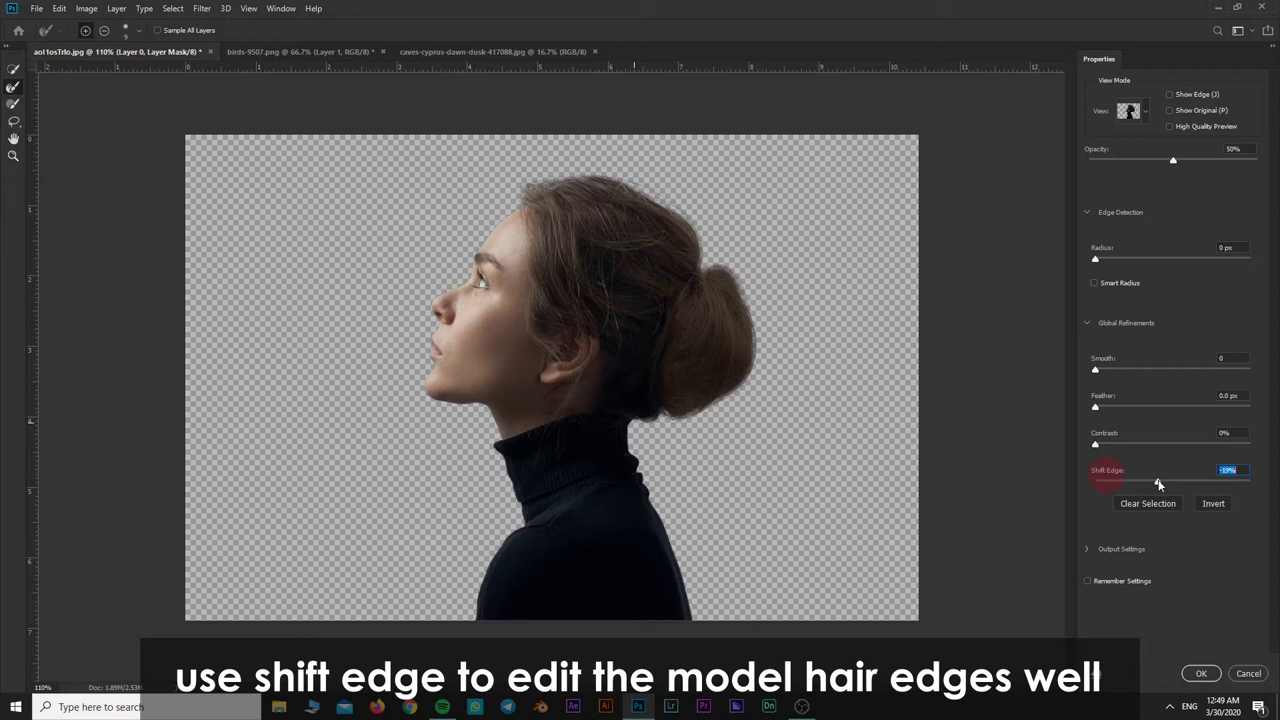
pyautogui.click(1195, 673)
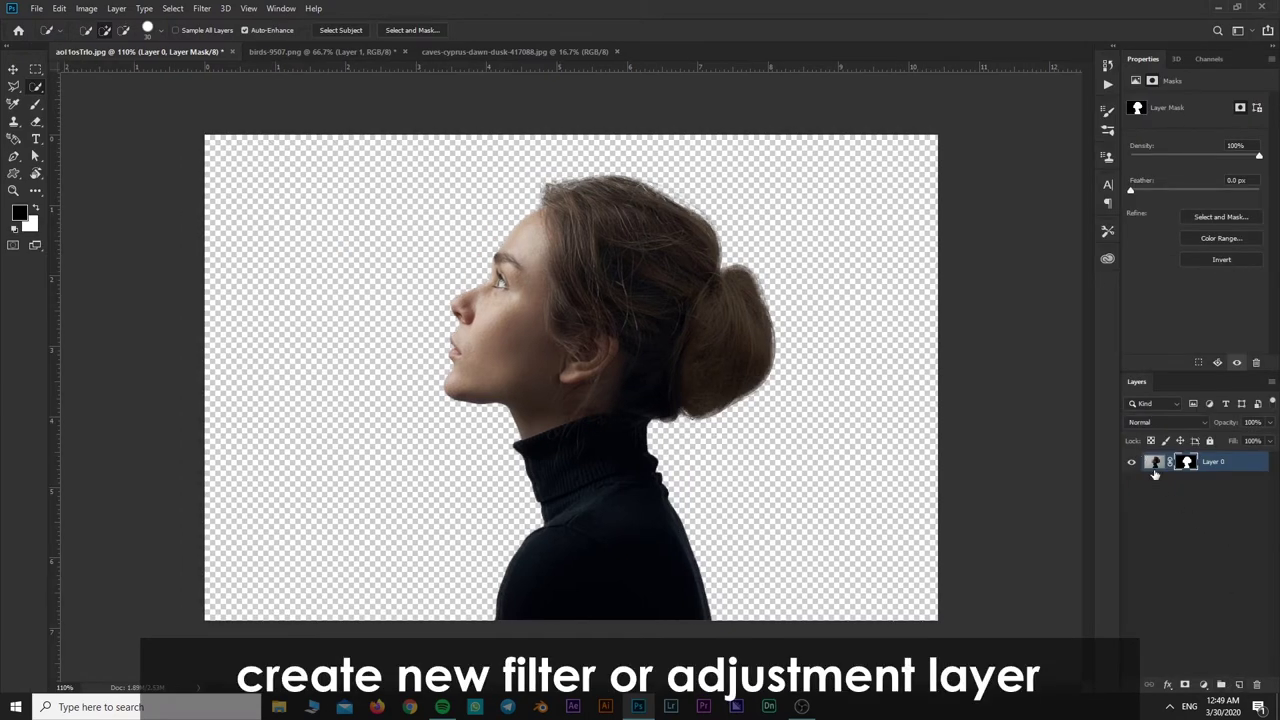
# Add a reversed radial Black, White Gradient Fill layer at 300% scale.
pyautogui.click(1155, 462)
pyautogui.click(1202, 686)
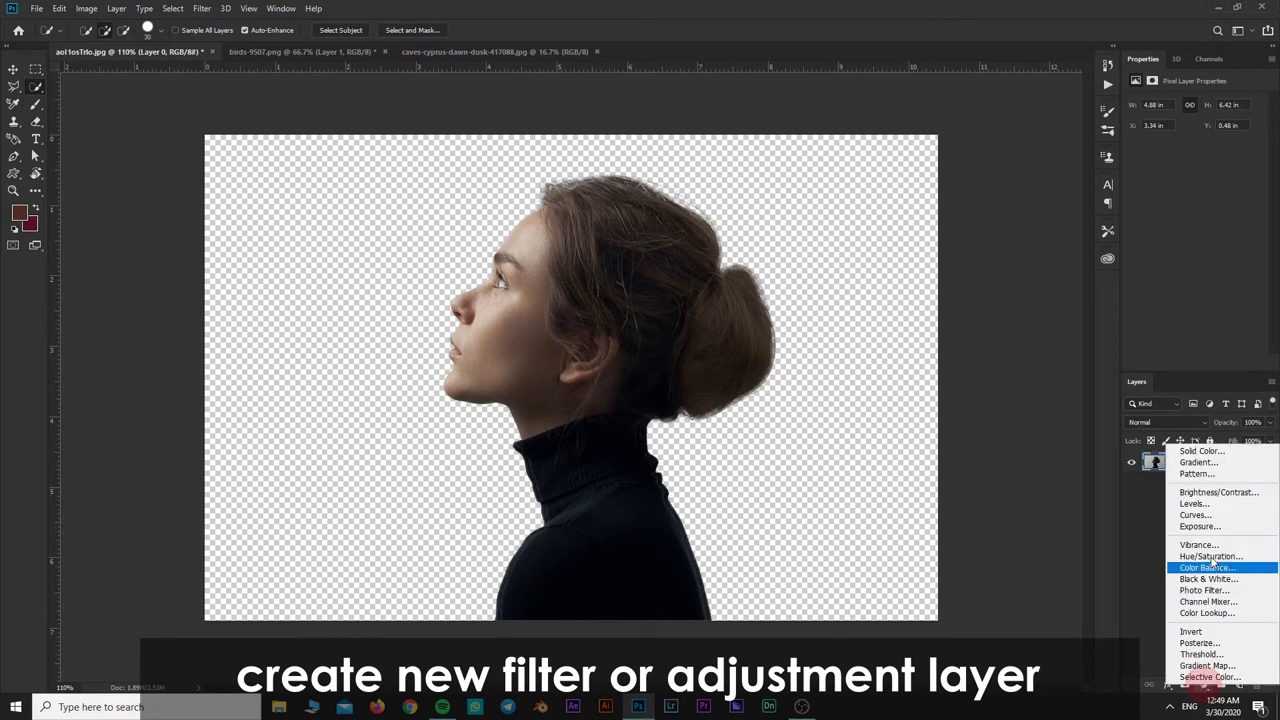
pyautogui.click(1208, 465)
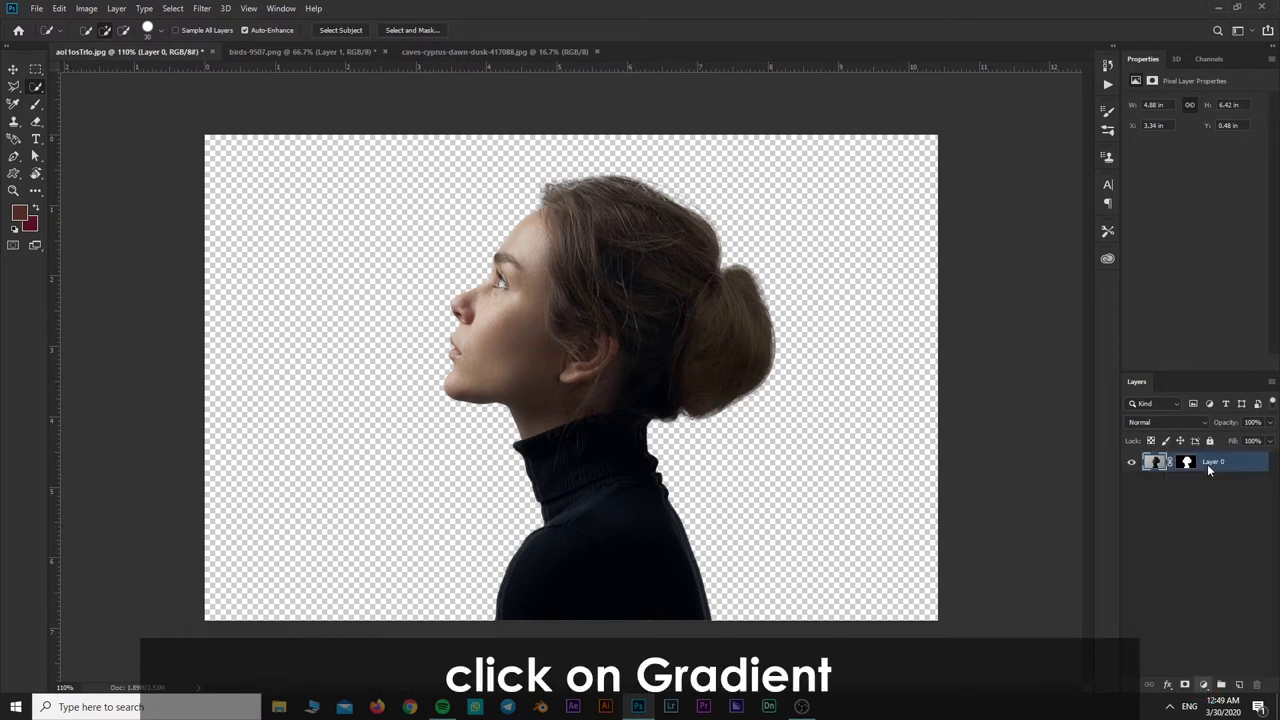
pyautogui.click(906, 239)
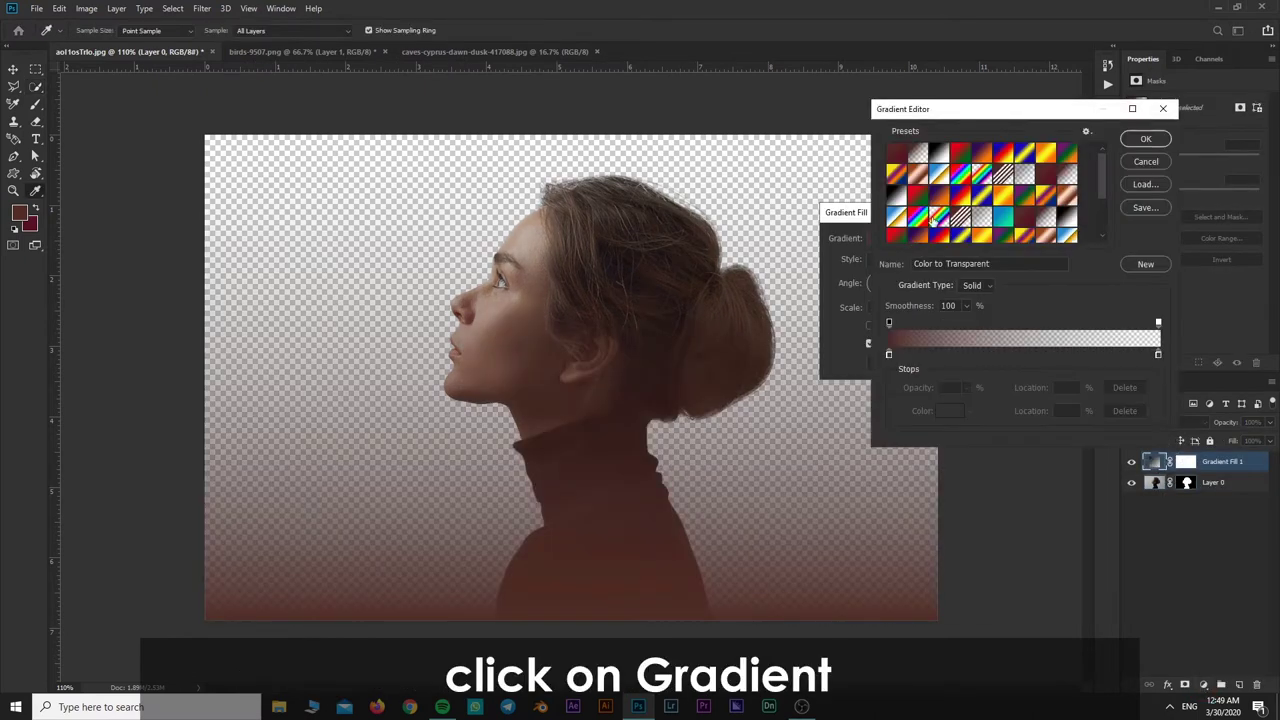
pyautogui.click(940, 152)
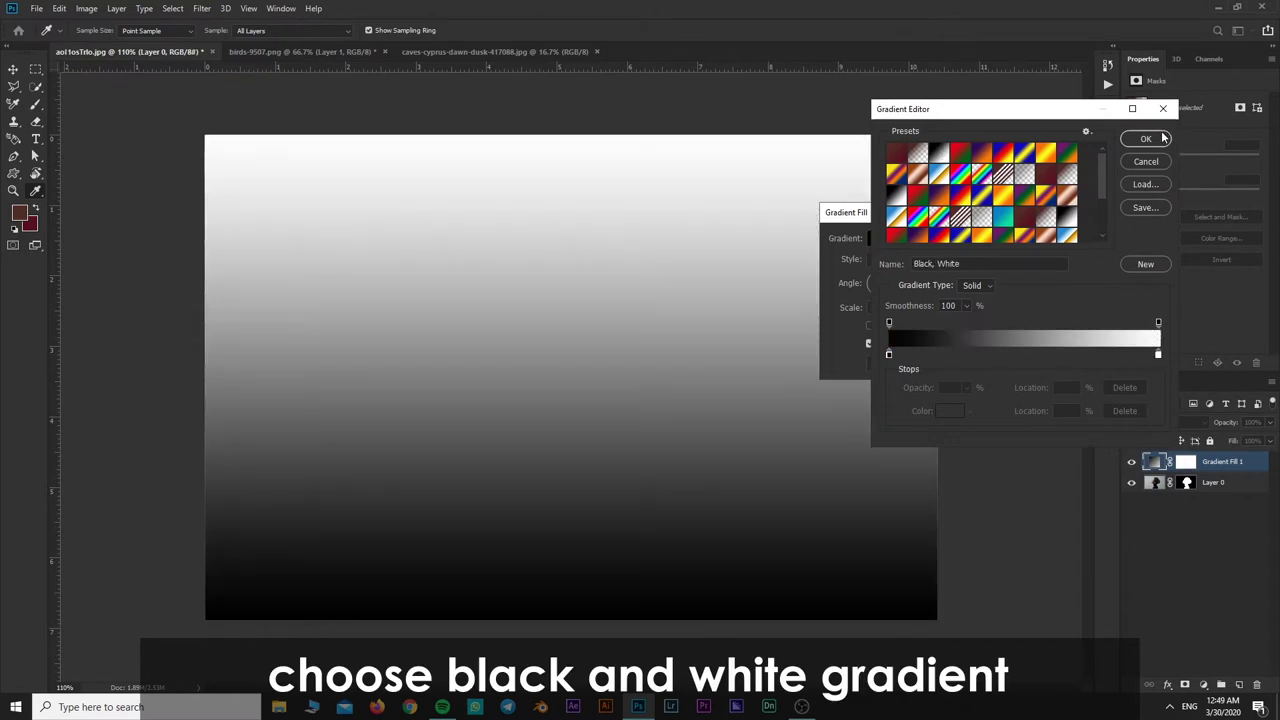
pyautogui.click(1160, 138)
pyautogui.click(893, 326)
pyautogui.click(905, 262)
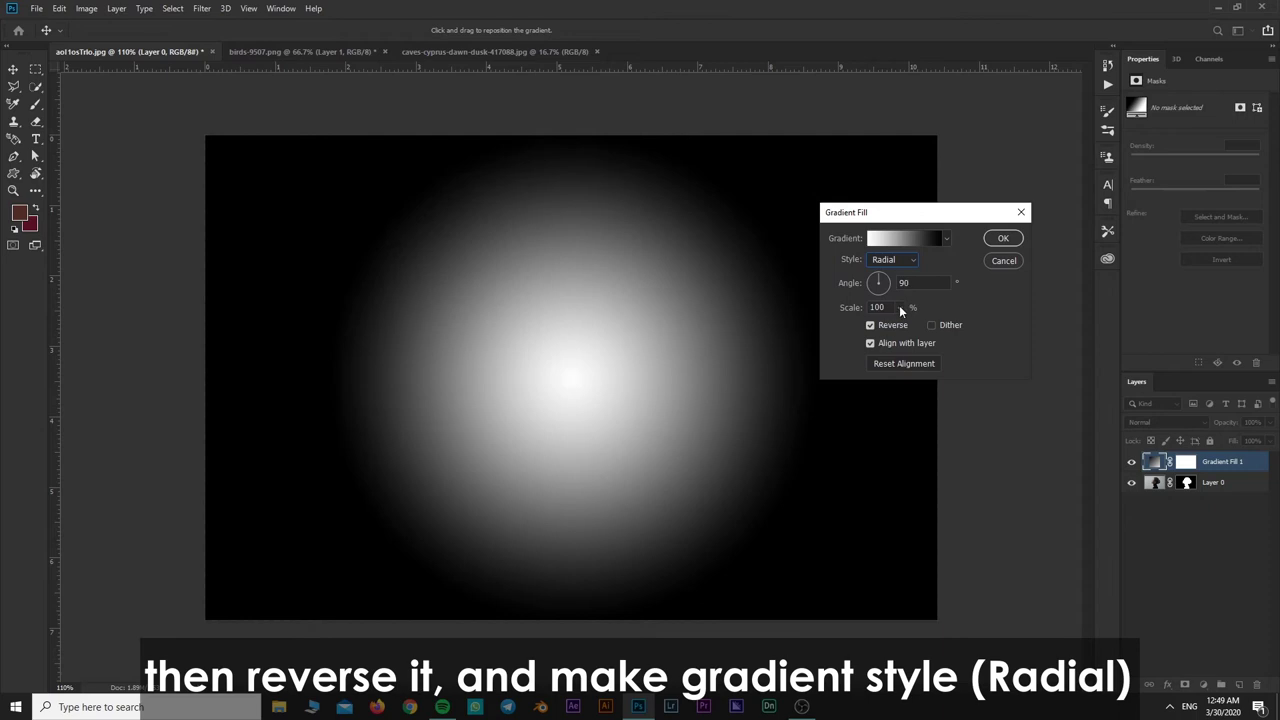
pyautogui.click(899, 307)
pyautogui.moveTo(903, 325); pyautogui.dragTo(911, 327)
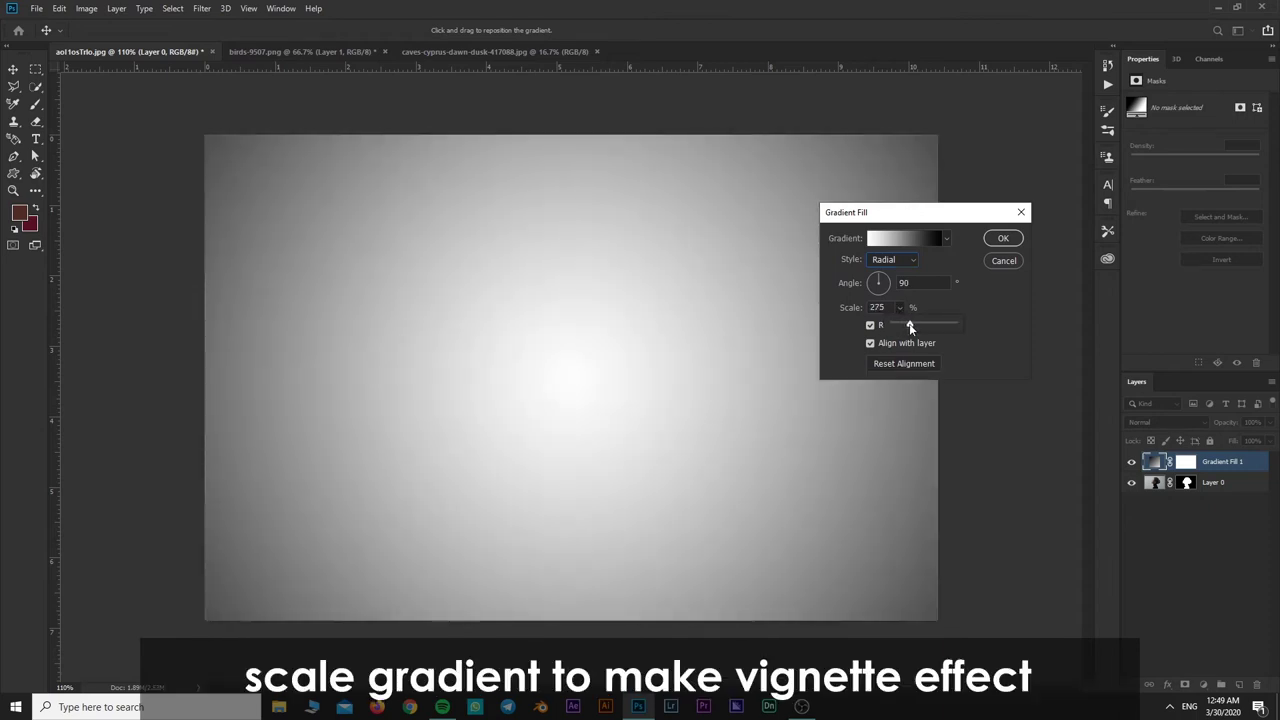
pyautogui.write('300')
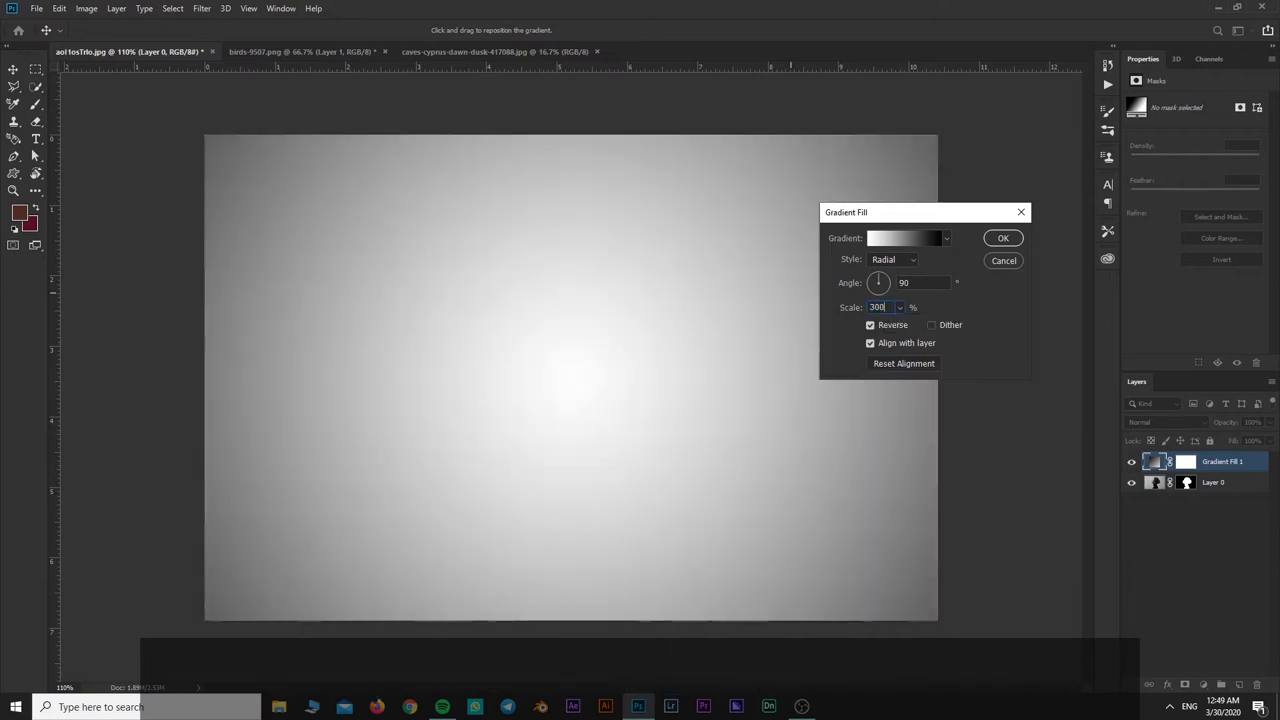
pyautogui.press('Return')
# Move the gradient fill below Layer 0 and bring up the sunset seascape photo.
pyautogui.moveTo(1235, 466); pyautogui.dragTo(1234, 500)
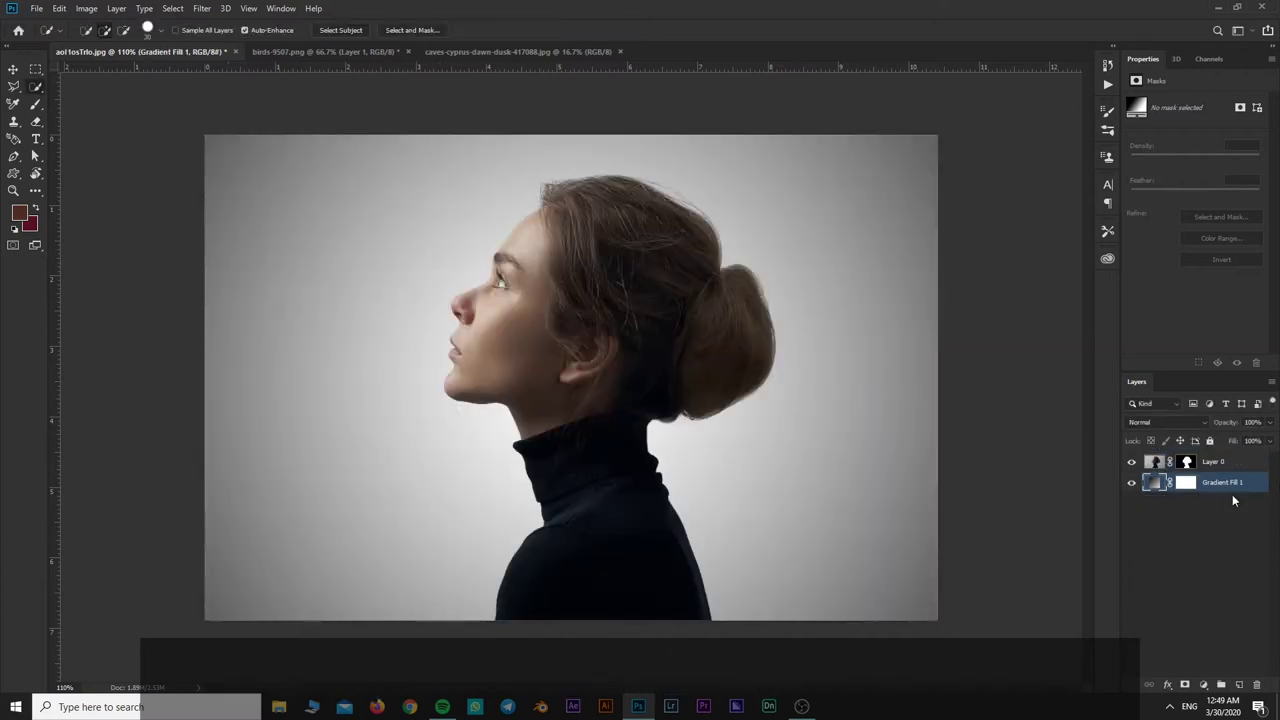
pyautogui.click(1229, 466)
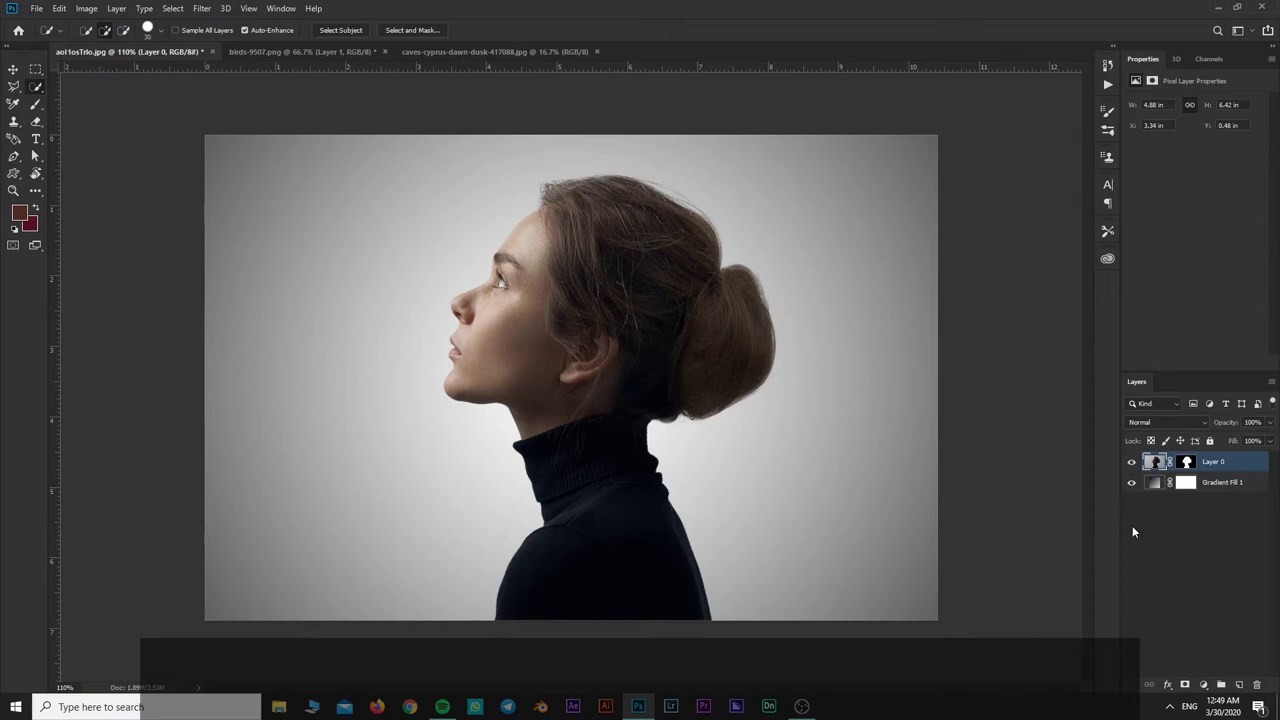
pyautogui.click(488, 51)
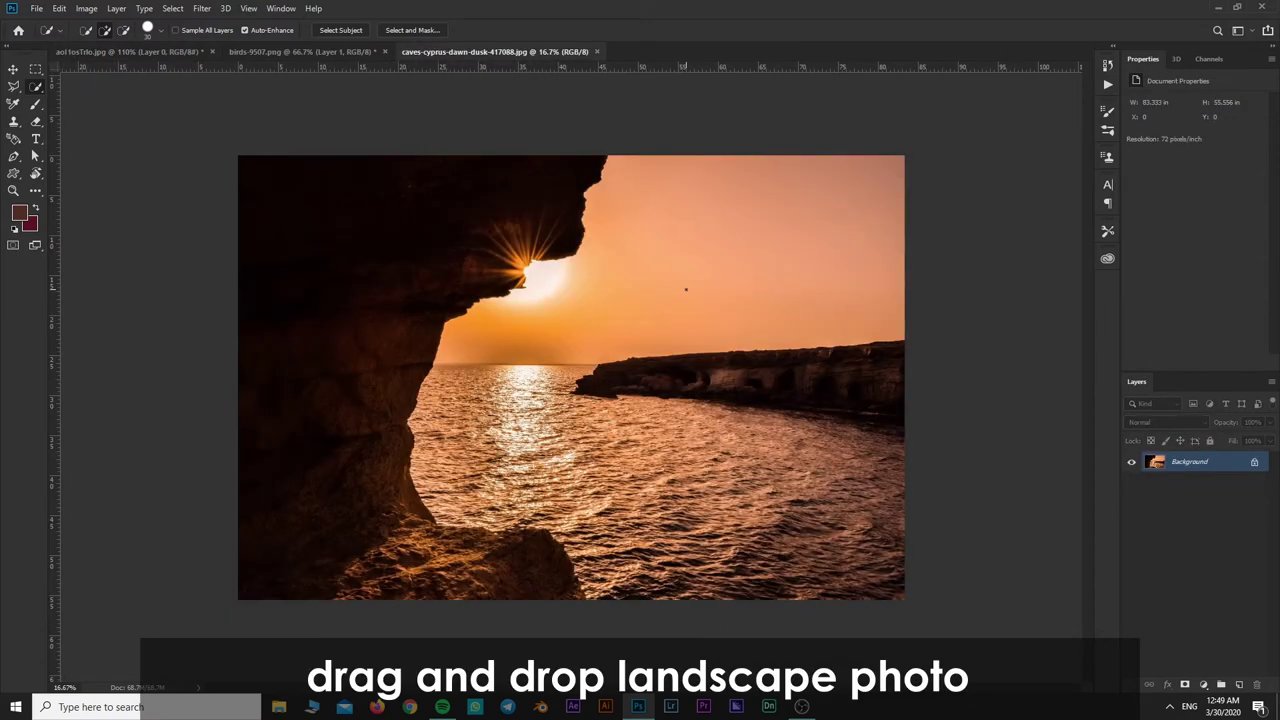
# Bring the sunset photo into the portrait and convert it to a smart object.
pyautogui.press('v')
pyautogui.moveTo(657, 349)
pyautogui.mouseDown()
pyautogui.moveTo(713, 355)
pyautogui.moveTo(152, 57)
pyautogui.moveTo(651, 337)
pyautogui.moveTo(770, 373)
pyautogui.mouseUp()
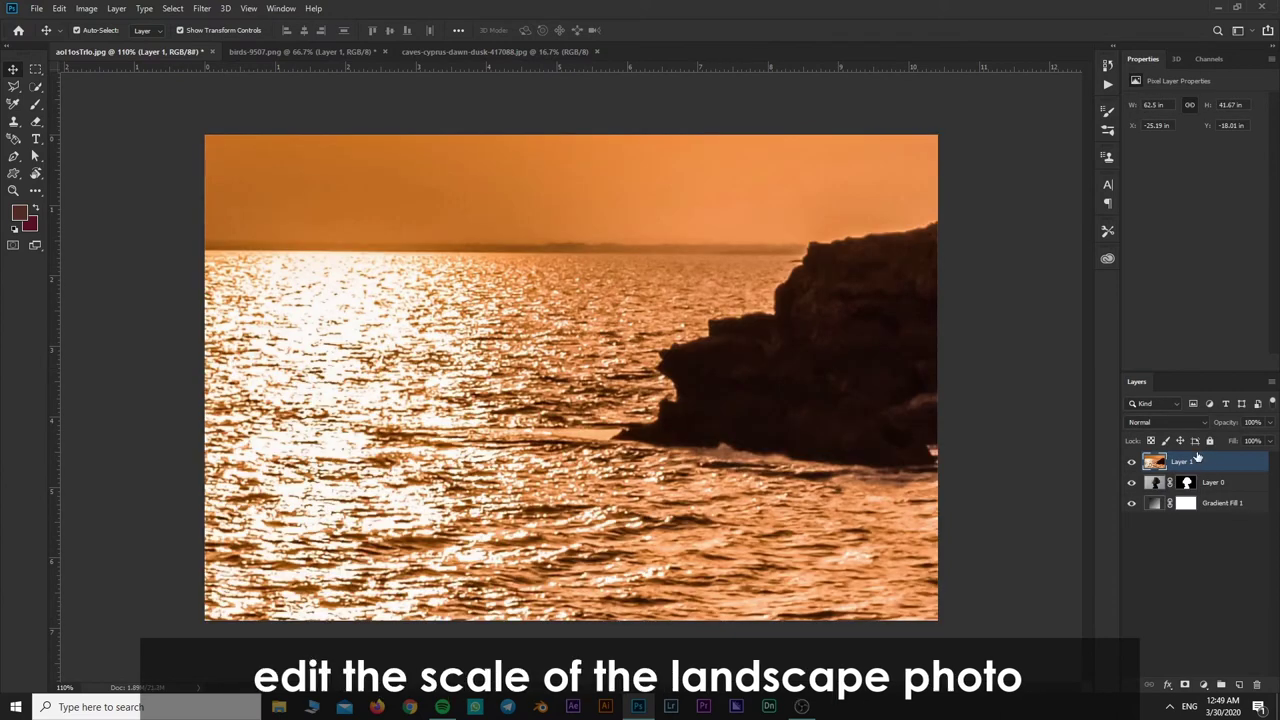
pyautogui.rightClick(1212, 469)
pyautogui.click(1104, 321)
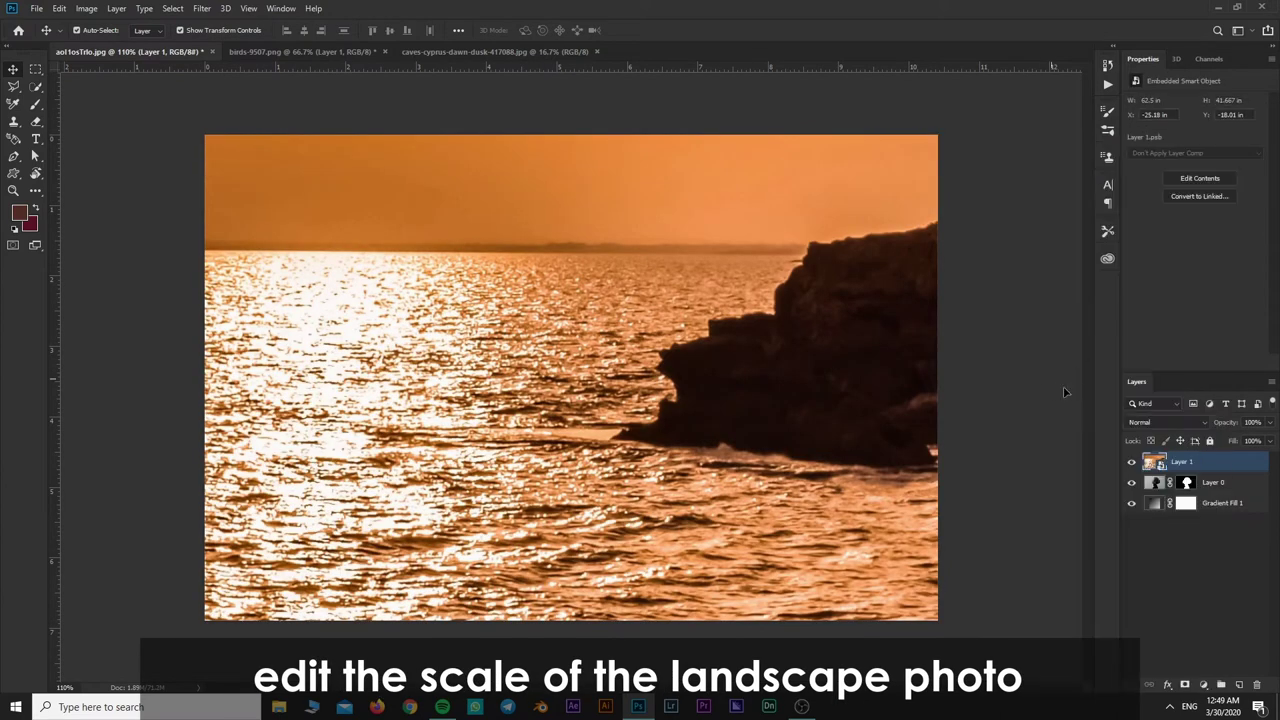
# Scale the seascape layer up with Free Transform so it covers most of the canvas.
pyautogui.hotkey('ctrl', 't')
pyautogui.scroll(-2, 874, 245)
pyautogui.scroll(-2, 874, 254)
pyautogui.scroll(-2, 874, 254)
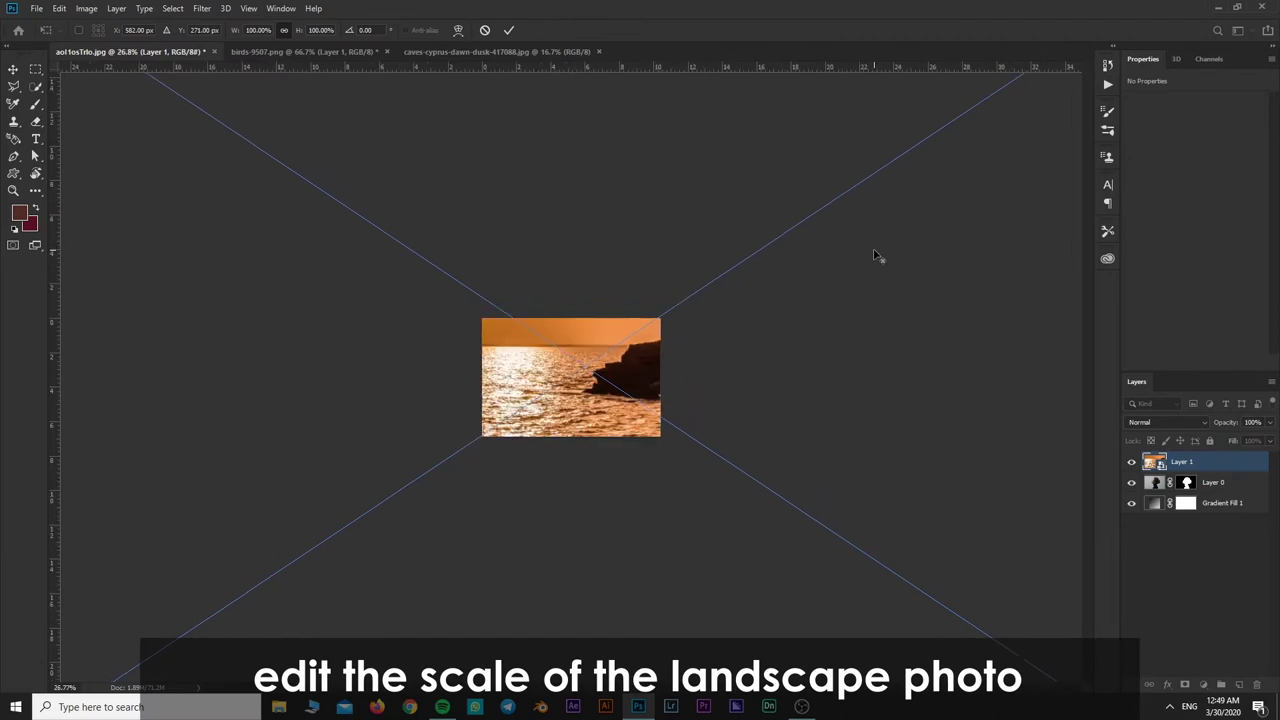
pyautogui.scroll(-2, 876, 256)
pyautogui.moveTo(919, 148)
pyautogui.mouseDown()
pyautogui.moveTo(611, 351)
pyautogui.moveTo(639, 332)
pyautogui.mouseUp()
pyautogui.scroll(2, 613, 352)
pyautogui.scroll(3, 612, 352)
pyautogui.scroll(1, 612, 352)
pyautogui.moveTo(740, 432); pyautogui.dragTo(823, 520)
pyautogui.moveTo(735, 460); pyautogui.dragTo(738, 483)
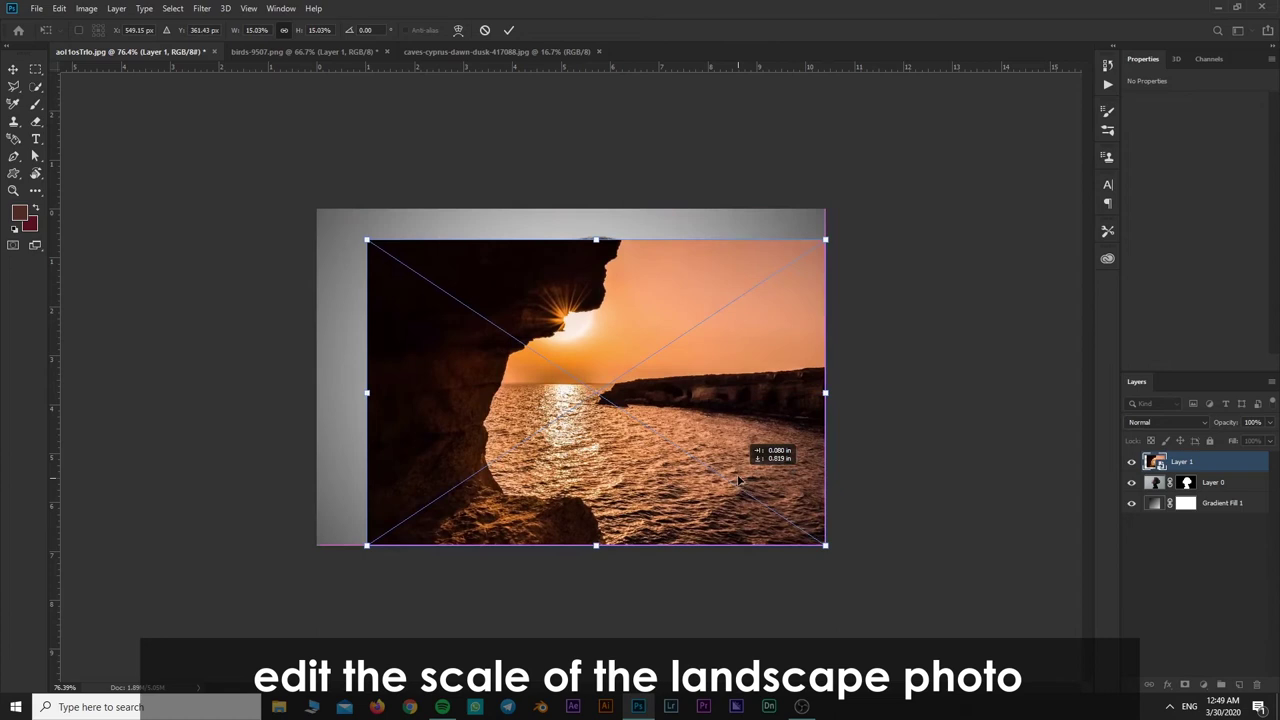
pyautogui.moveTo(596, 243); pyautogui.dragTo(598, 233)
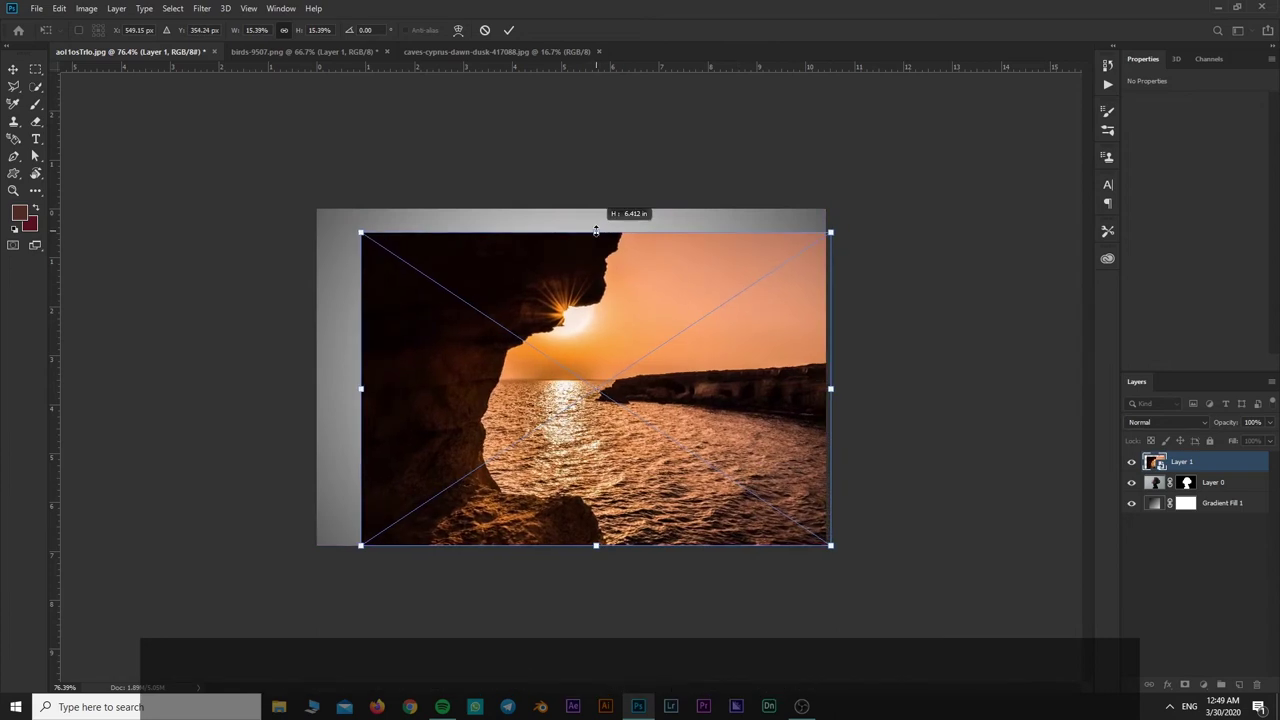
pyautogui.press('Return')
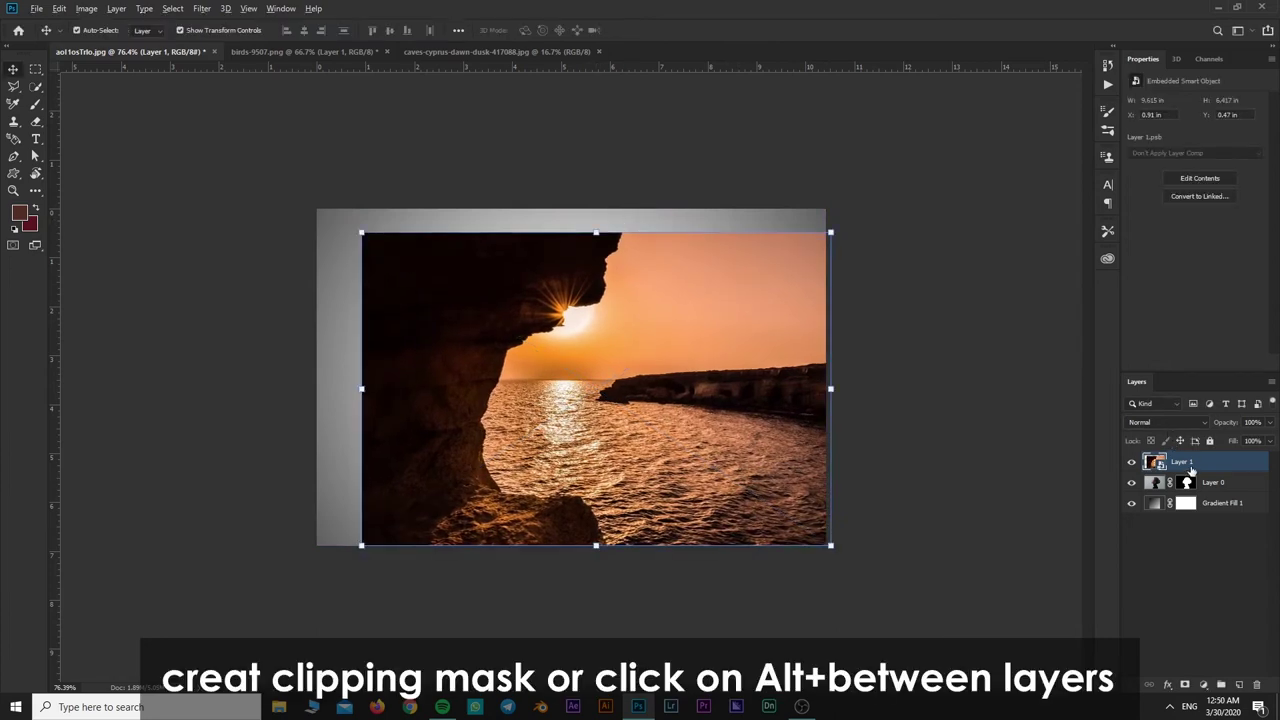
# Clip Layer 1 to the woman's silhouette and set its blend mode to Screen.
pyautogui.keyDown('alt'); pyautogui.click(1202, 470); pyautogui.keyUp('alt')
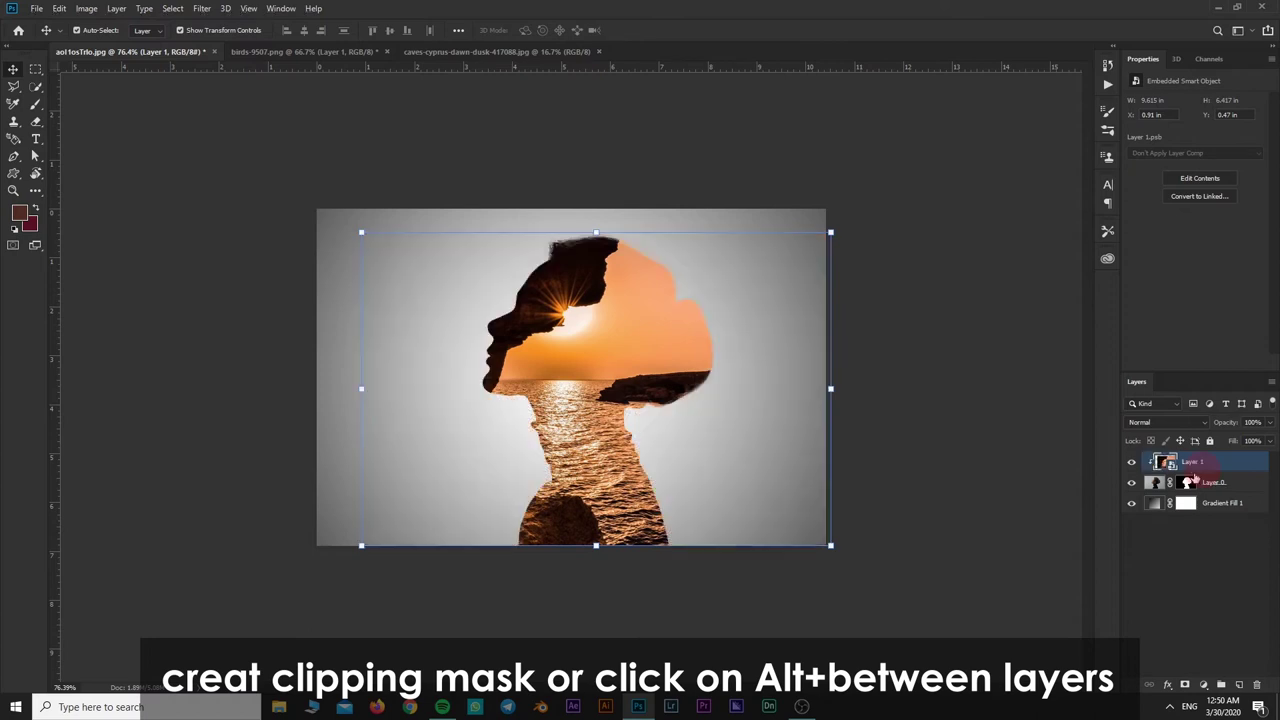
pyautogui.keyDown('alt'); pyautogui.click(1213, 472); pyautogui.keyUp('alt')
pyautogui.rightClick(1213, 472)
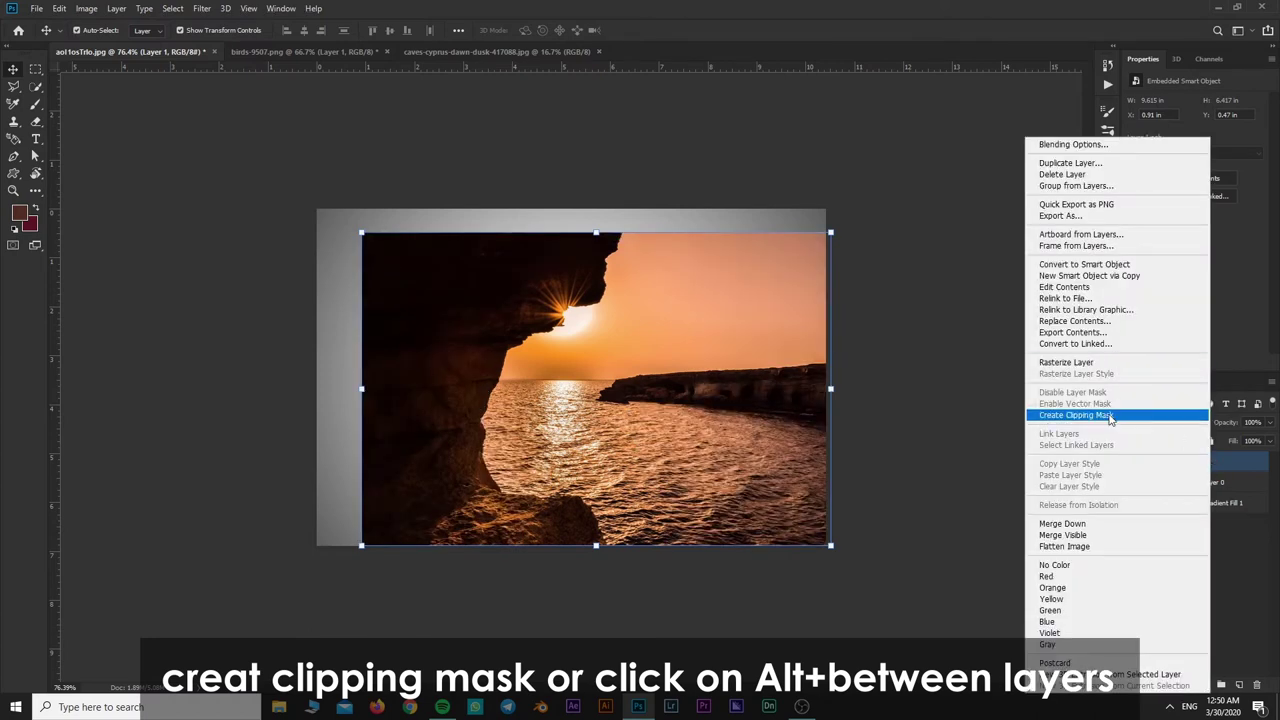
pyautogui.click(1110, 416)
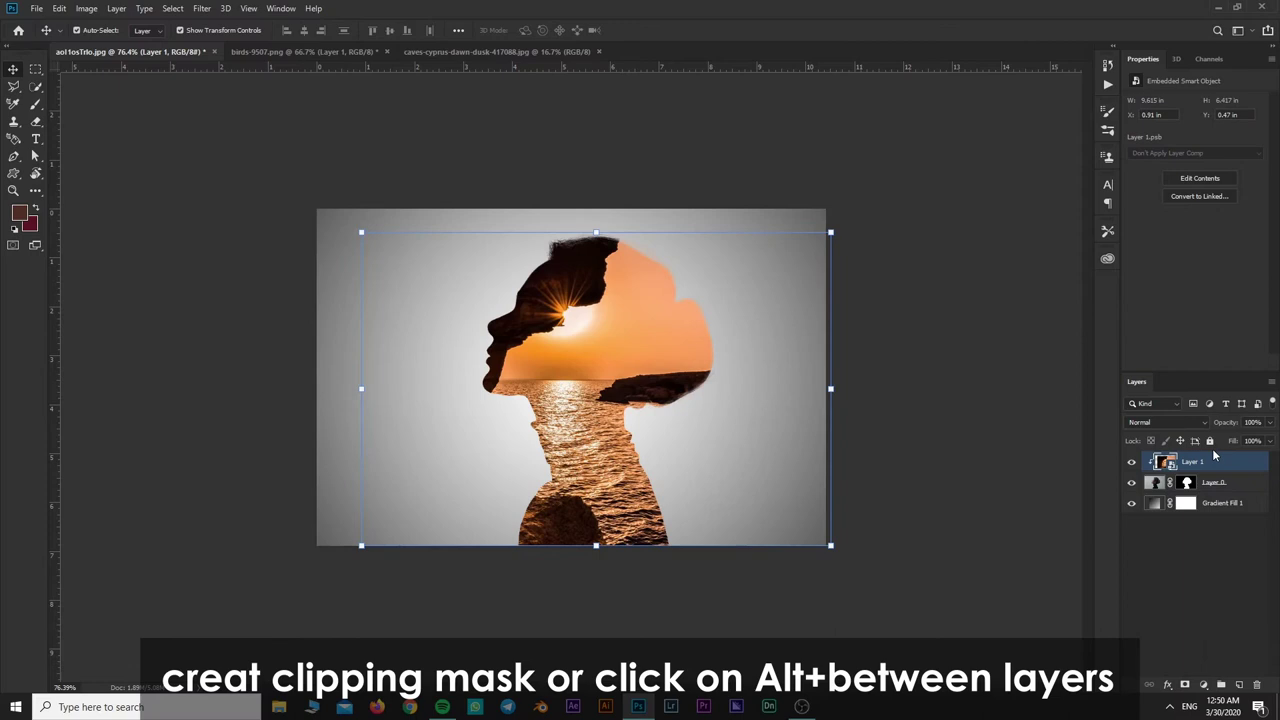
pyautogui.click(1165, 422)
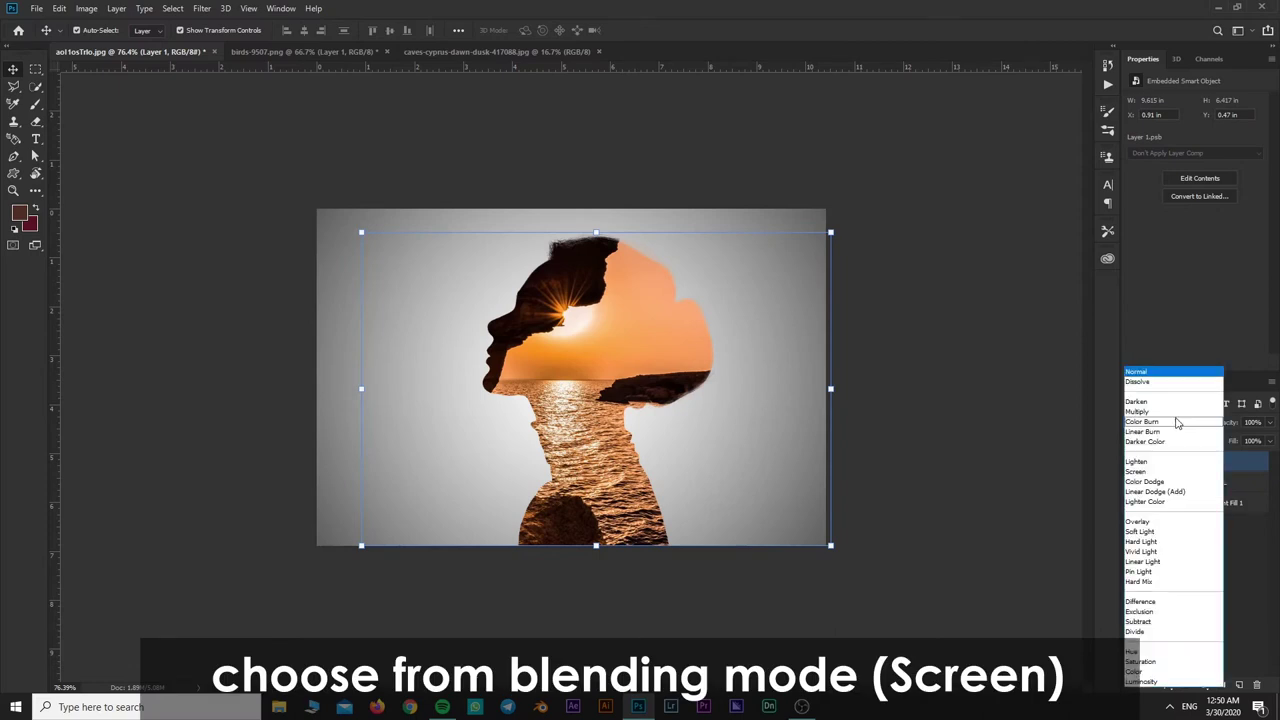
pyautogui.click(1178, 474)
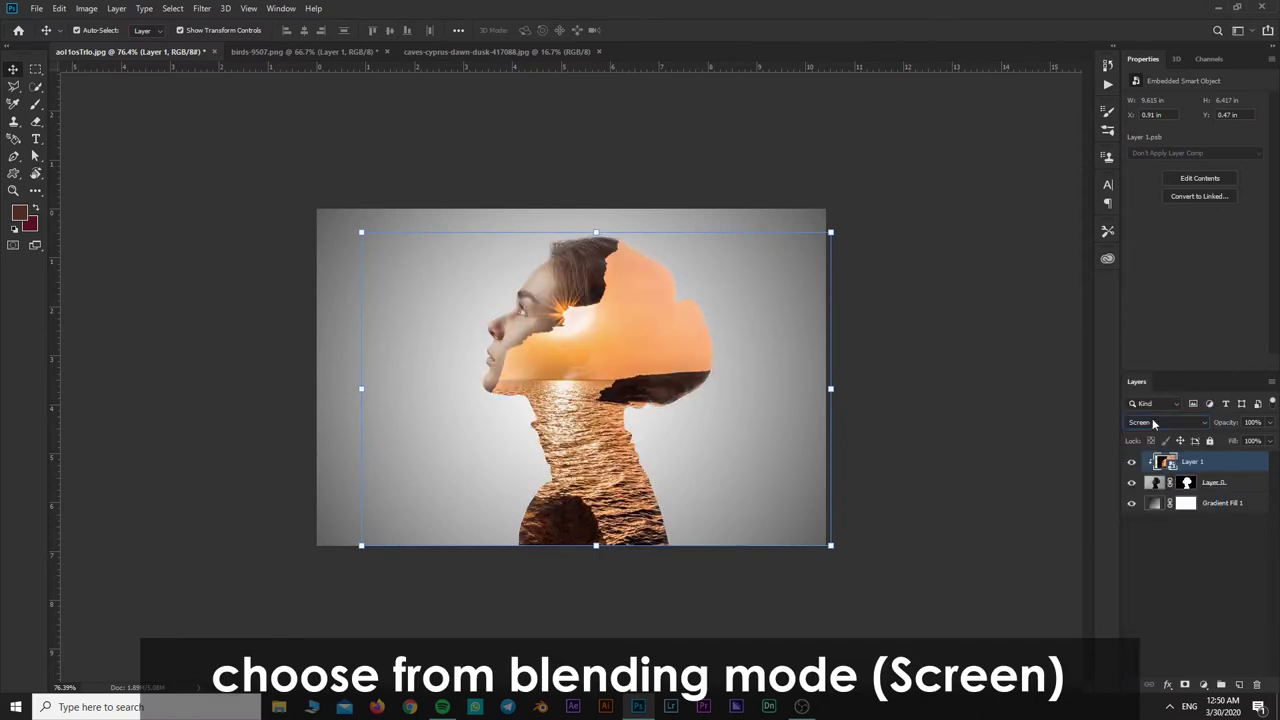
pyautogui.hotkey('ctrl', '+')
# Nudge the seascape slightly right inside the woman's silhouette.
pyautogui.moveTo(673, 378); pyautogui.dragTo(700, 385)
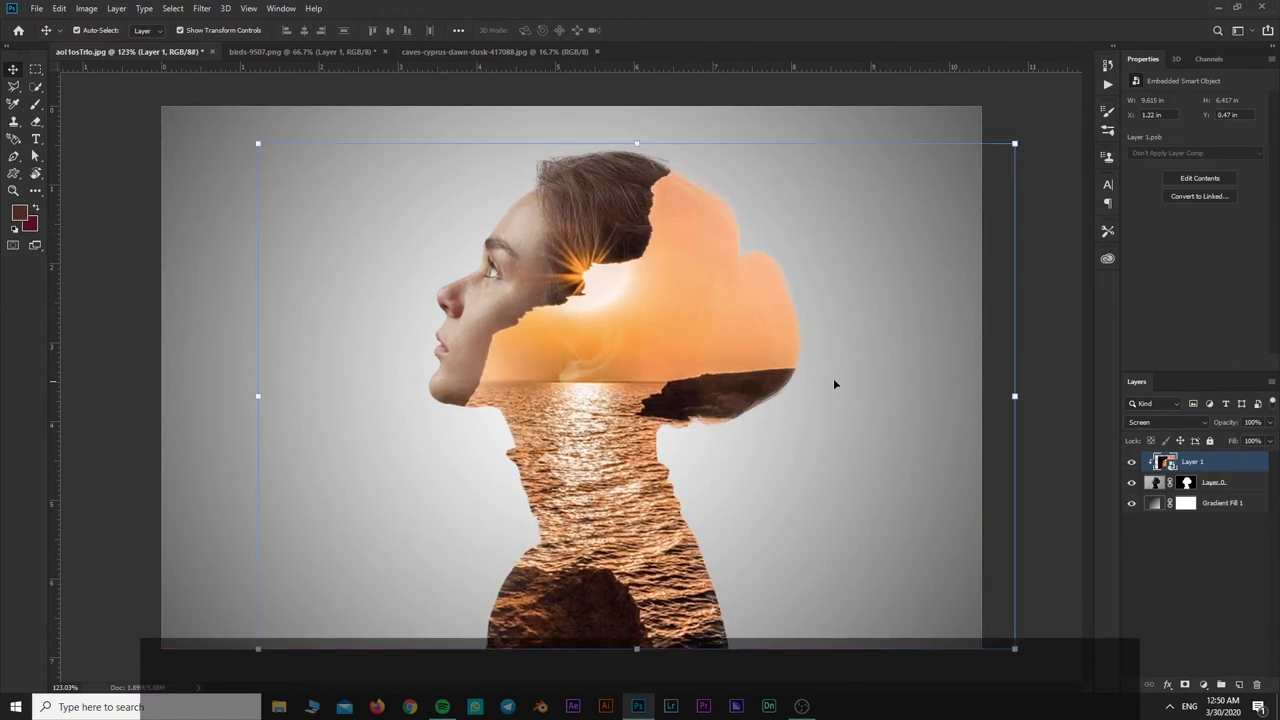
pyautogui.hotkey('ctrl', '-')
pyautogui.click(990, 355)
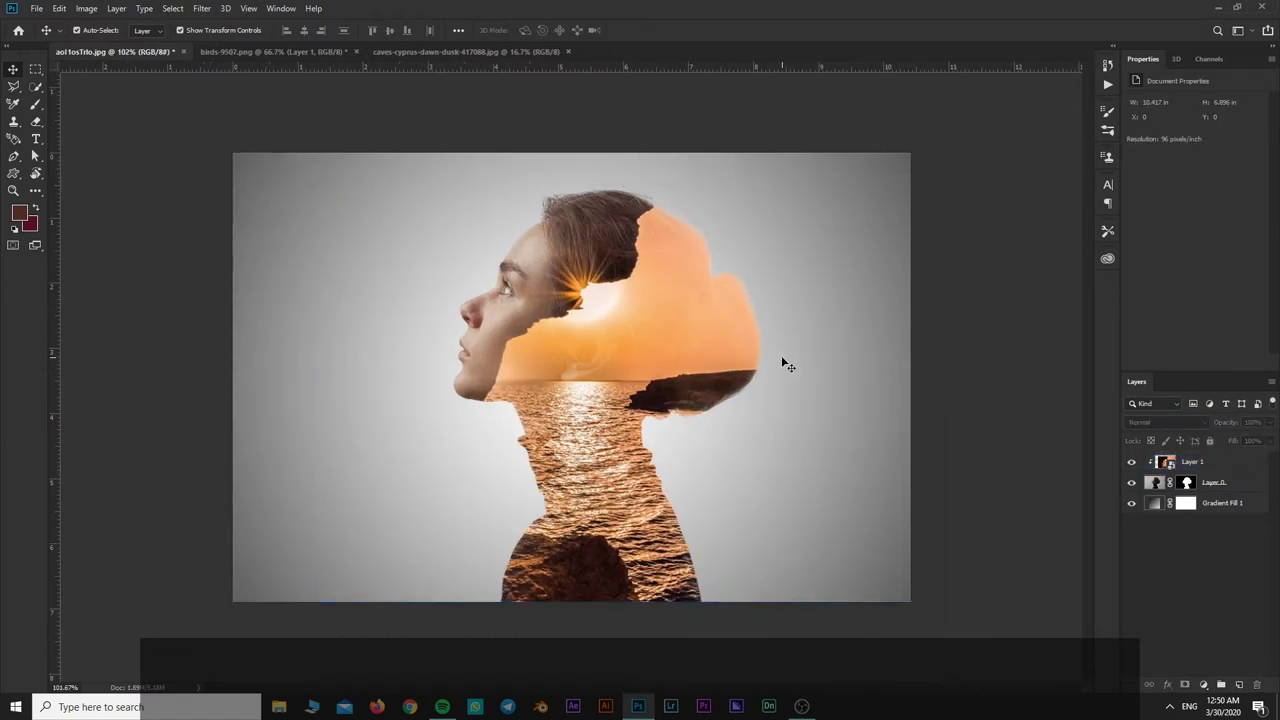
pyautogui.click(1196, 462)
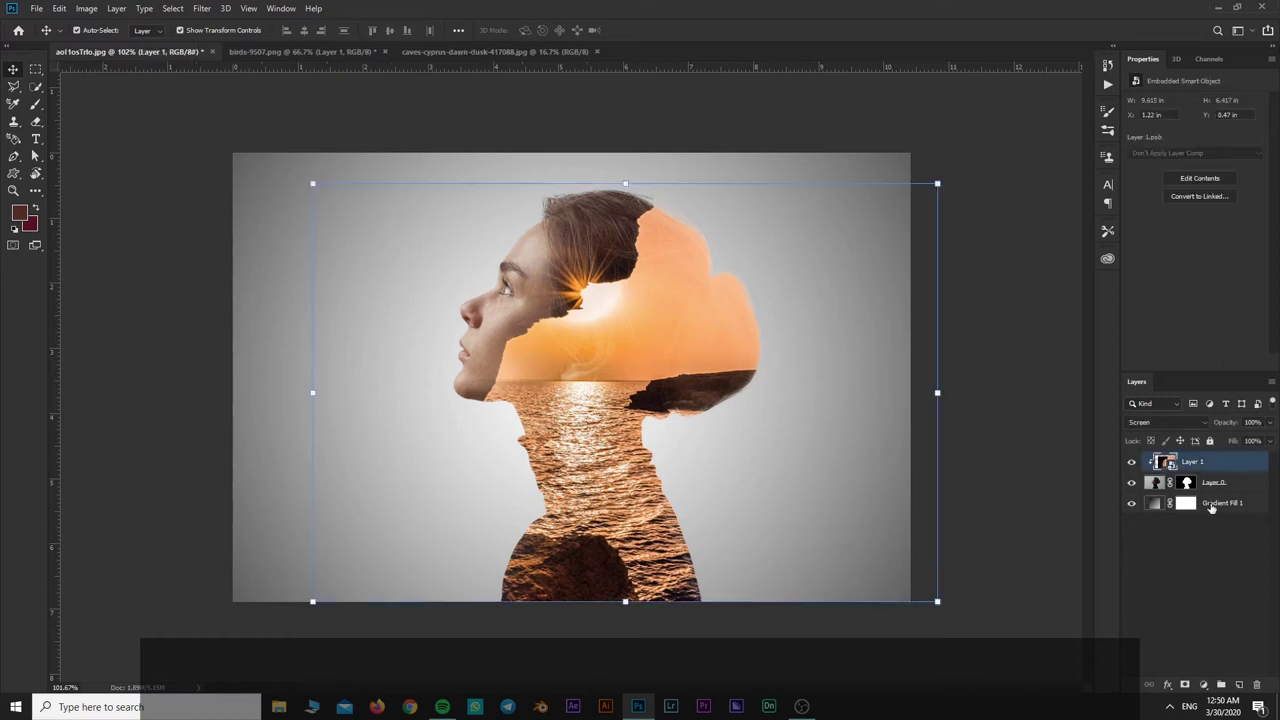
pyautogui.rightClick(1209, 463)
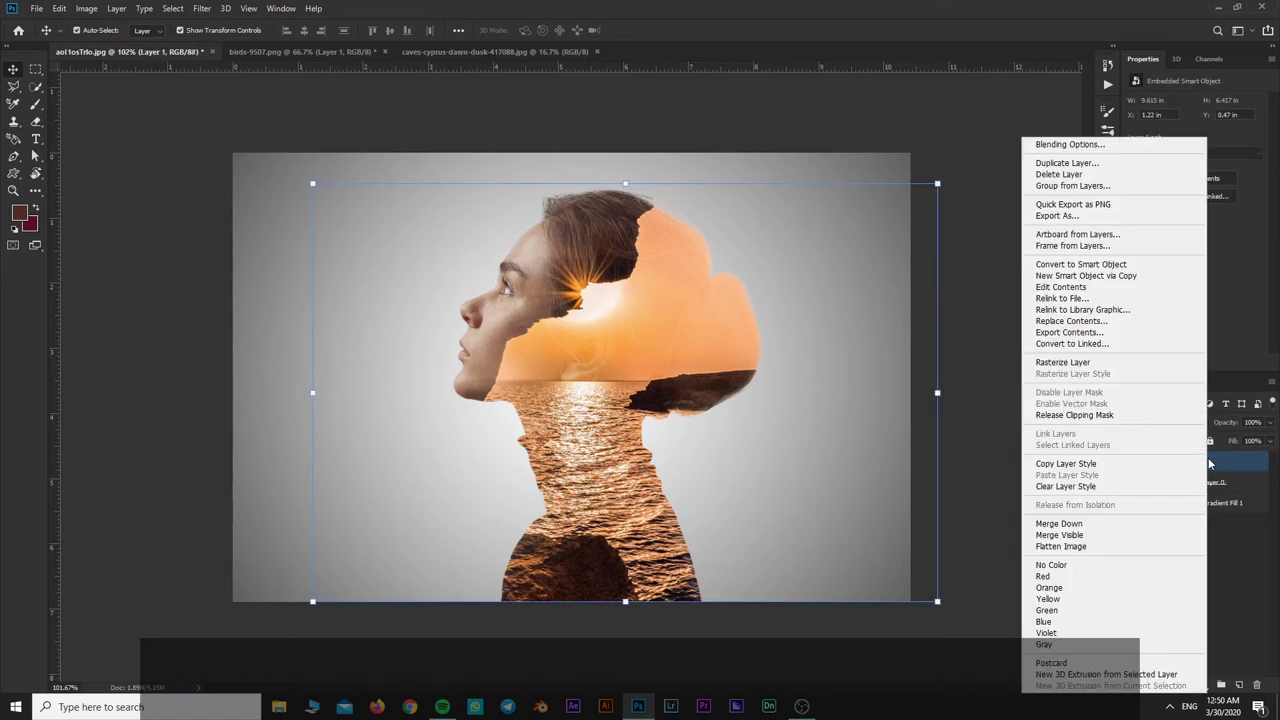
pyautogui.click(1227, 462)
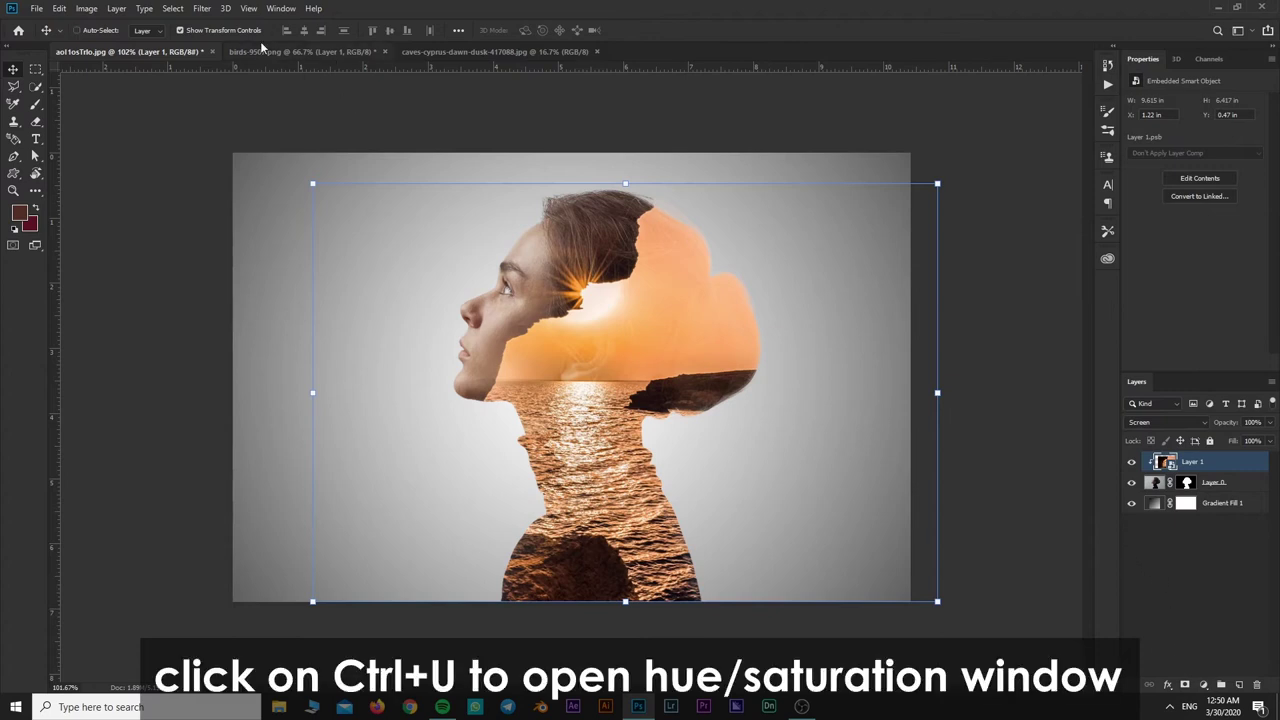
# Add a Hue/Saturation adjustment layer with Saturation at -100.
pyautogui.hotkey('ctrl', 'u')
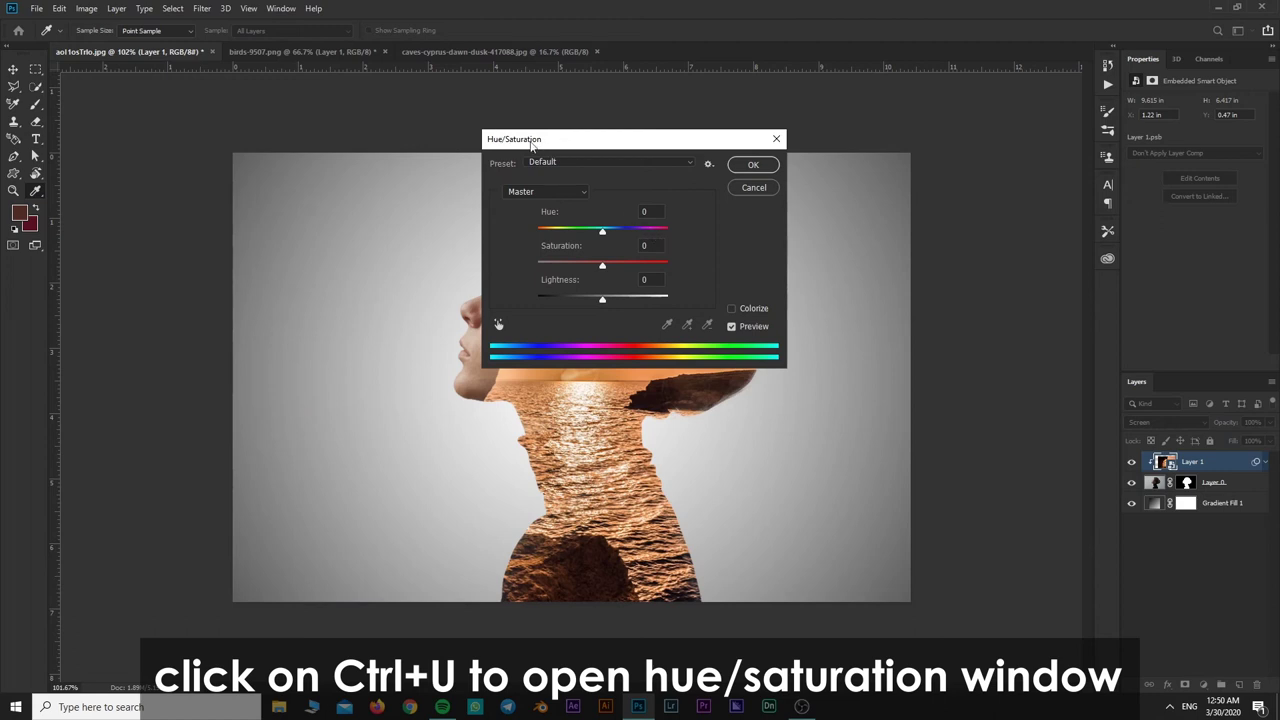
pyautogui.click(753, 185)
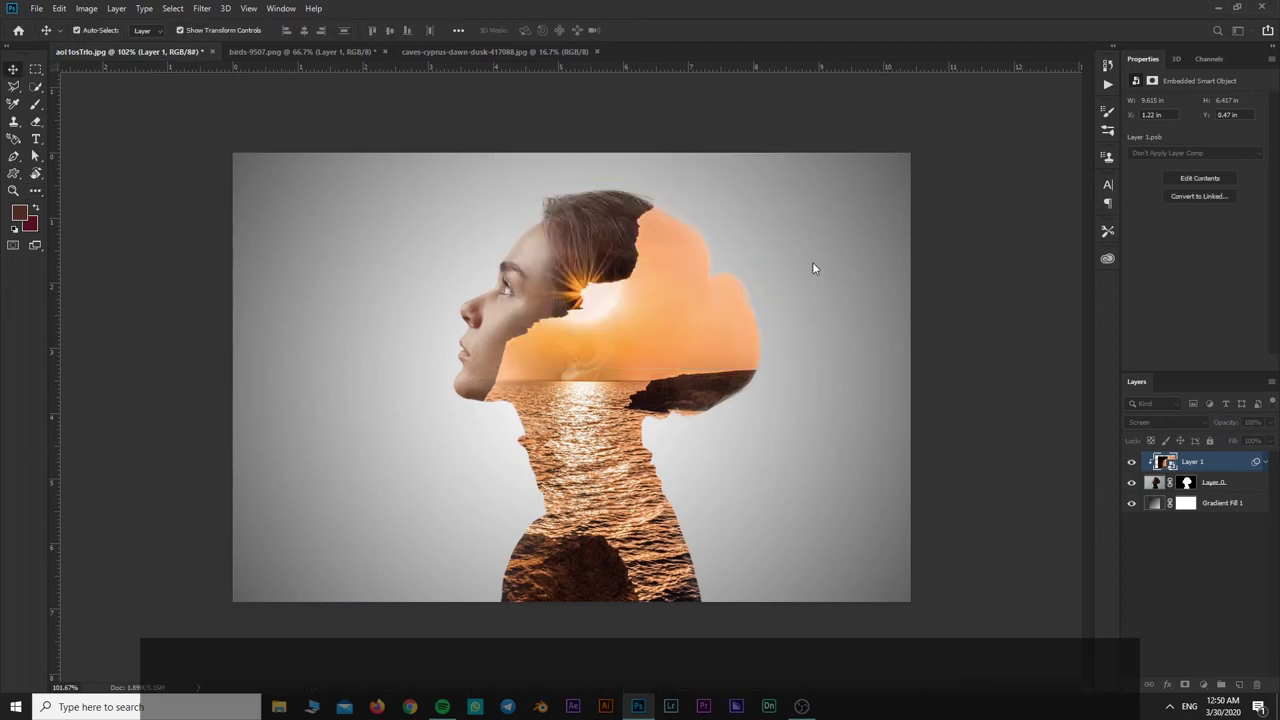
pyautogui.click(1203, 685)
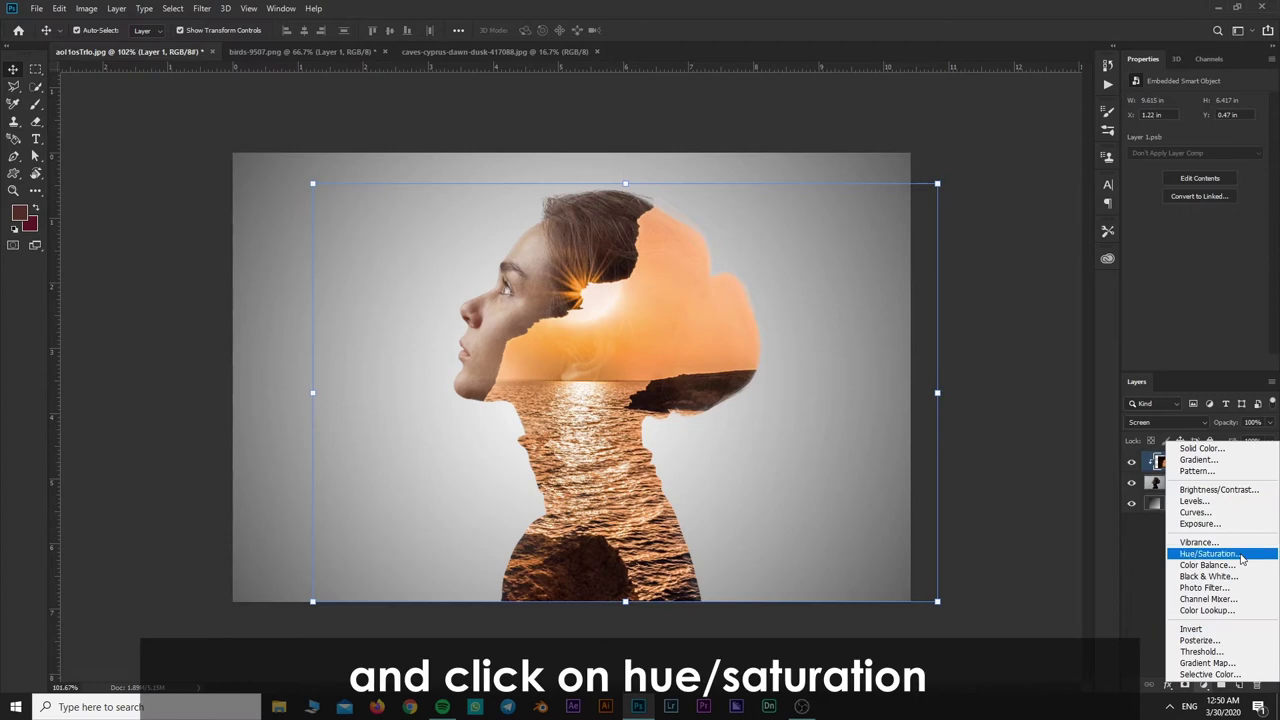
pyautogui.click(1210, 553)
pyautogui.moveTo(1194, 180)
pyautogui.mouseDown()
pyautogui.moveTo(1165, 172)
pyautogui.moveTo(1131, 186)
pyautogui.mouseUp()
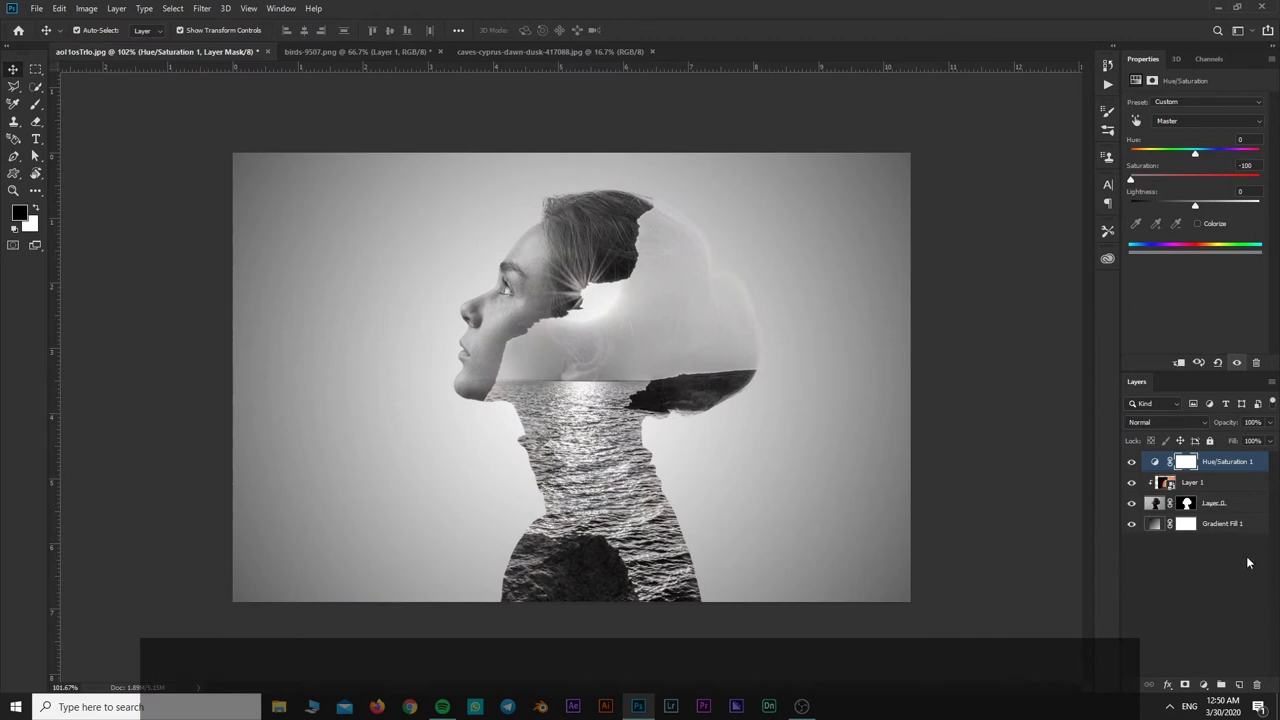
# Bring the birds photo into the portrait as a smart object layer.
pyautogui.click(399, 53)
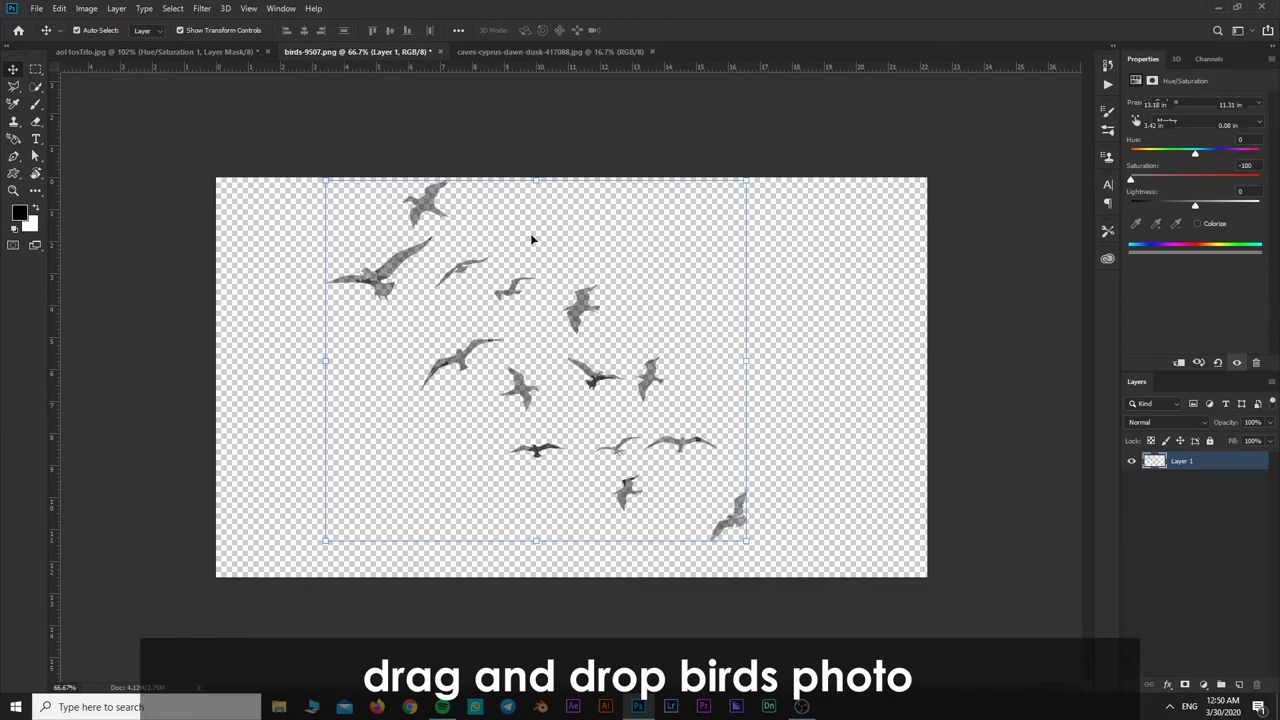
pyautogui.moveTo(594, 319)
pyautogui.mouseDown()
pyautogui.moveTo(340, 131)
pyautogui.moveTo(831, 346)
pyautogui.mouseUp()
pyautogui.rightClick(1200, 461)
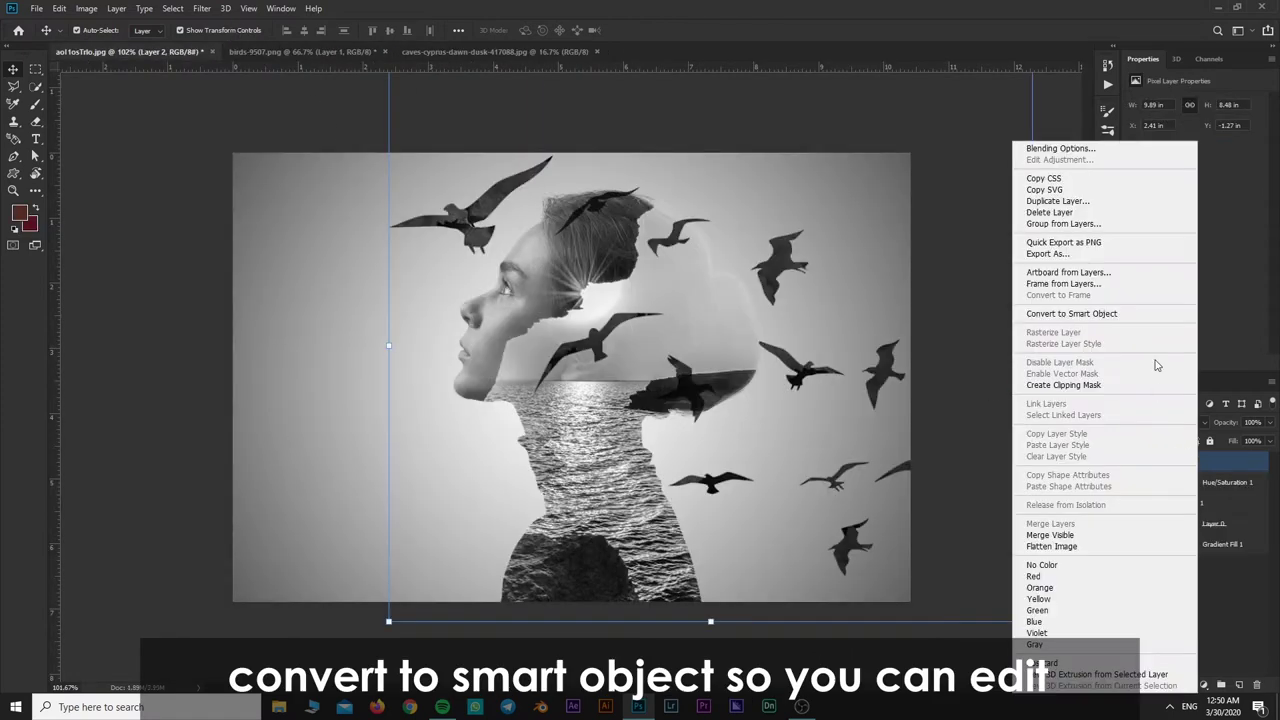
pyautogui.click(1127, 325)
# Flip the birds horizontally and shrink them into a small group by the upper head.
pyautogui.hotkey('ctrl', 't')
pyautogui.rightClick(712, 280)
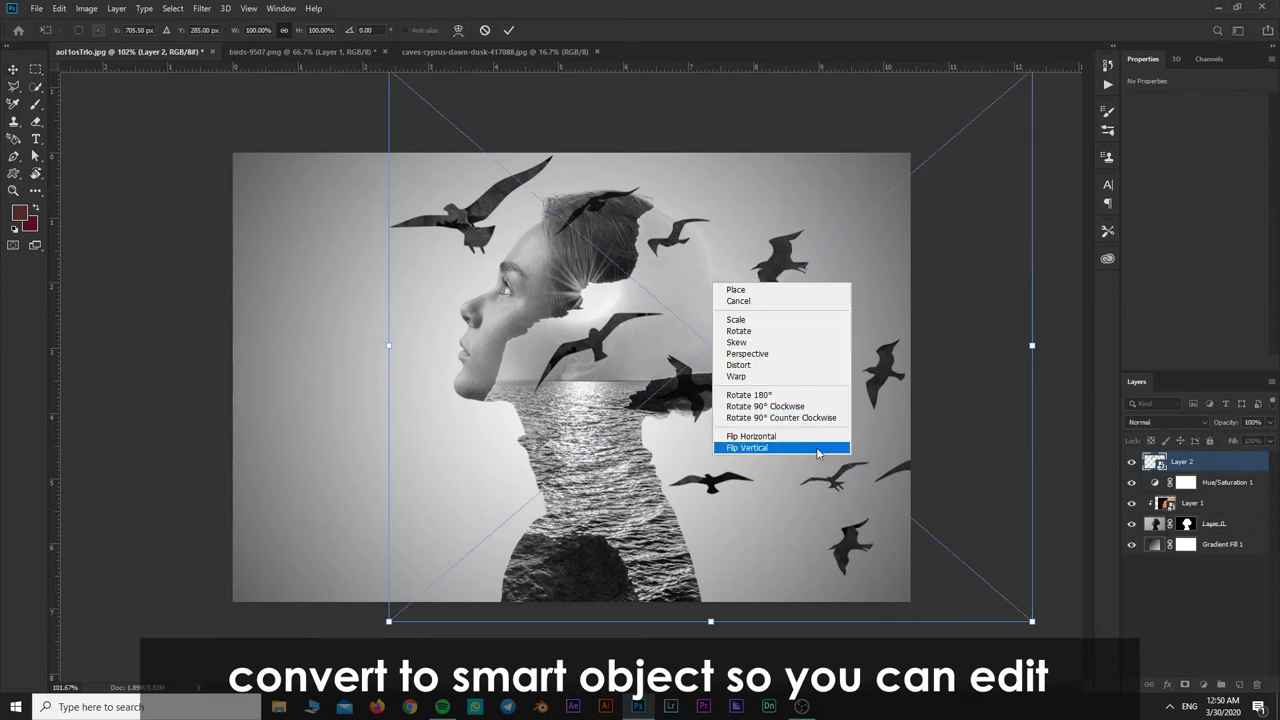
pyautogui.click(760, 434)
pyautogui.moveTo(1020, 622); pyautogui.dragTo(783, 420)
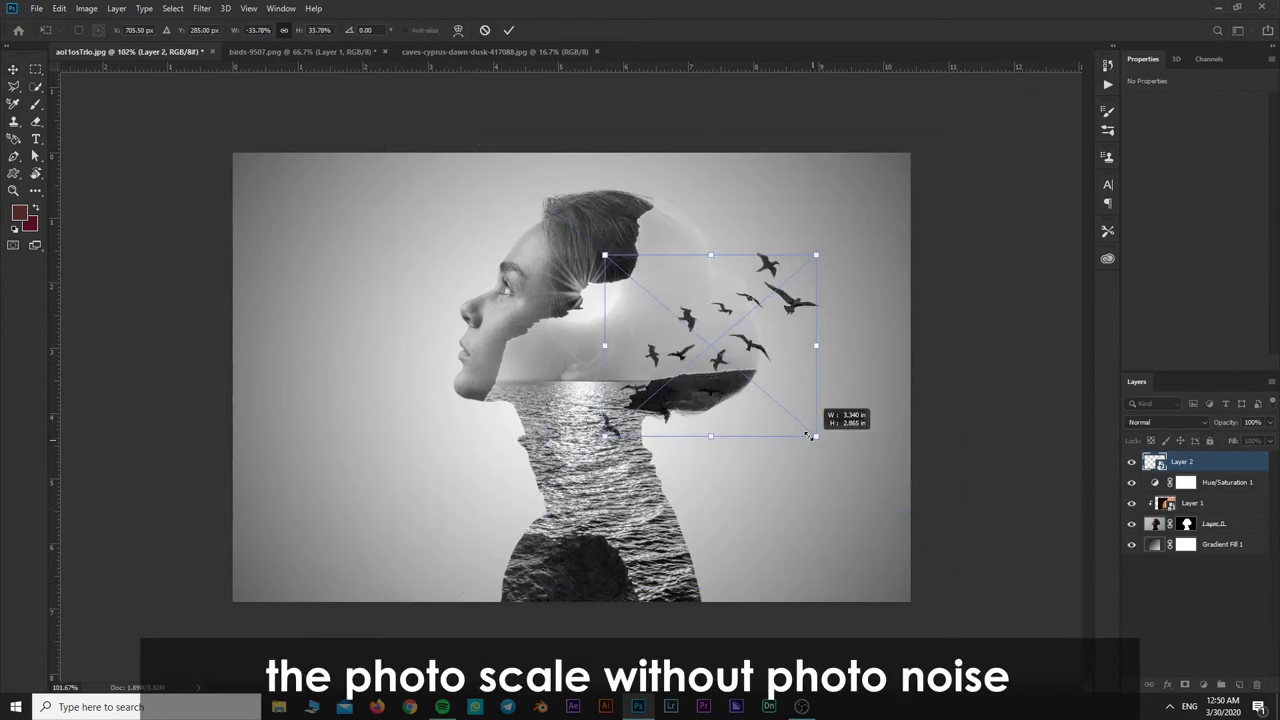
pyautogui.moveTo(710, 345); pyautogui.dragTo(697, 293)
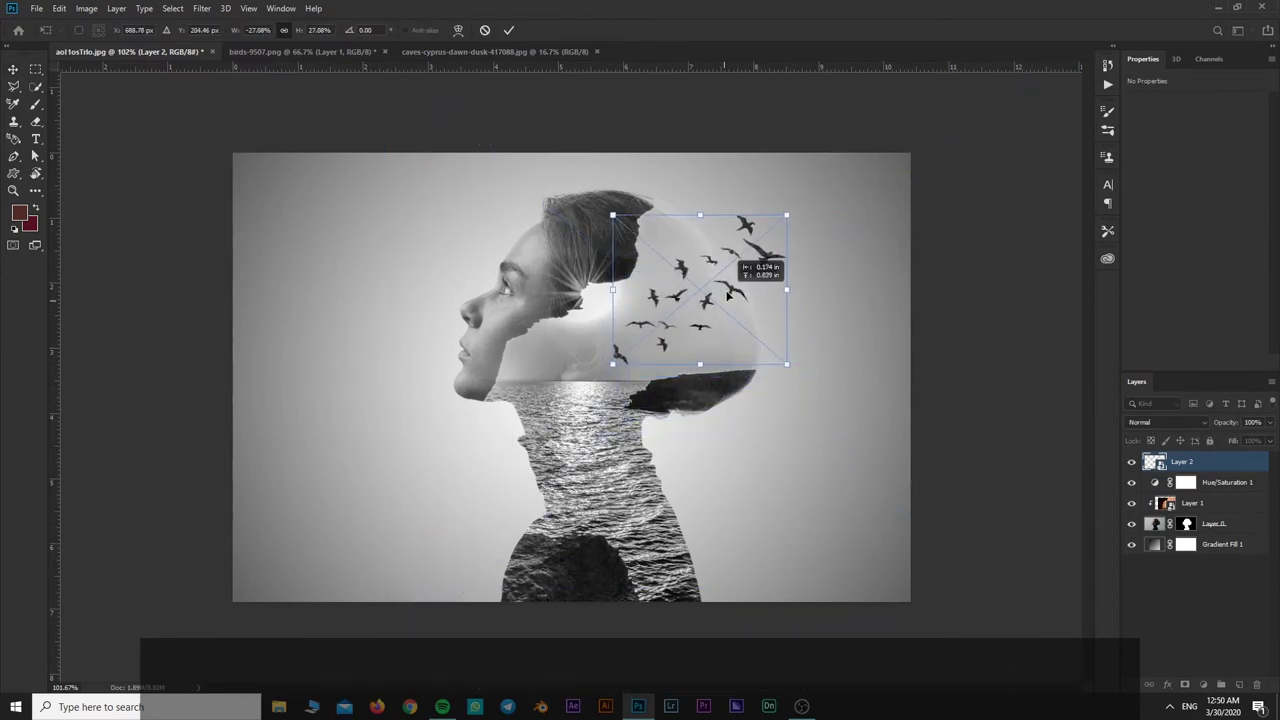
pyautogui.moveTo(775, 227)
pyautogui.mouseDown()
pyautogui.moveTo(794, 212)
pyautogui.moveTo(735, 261)
pyautogui.mouseUp()
pyautogui.moveTo(707, 312); pyautogui.dragTo(743, 290)
pyautogui.press('Return')
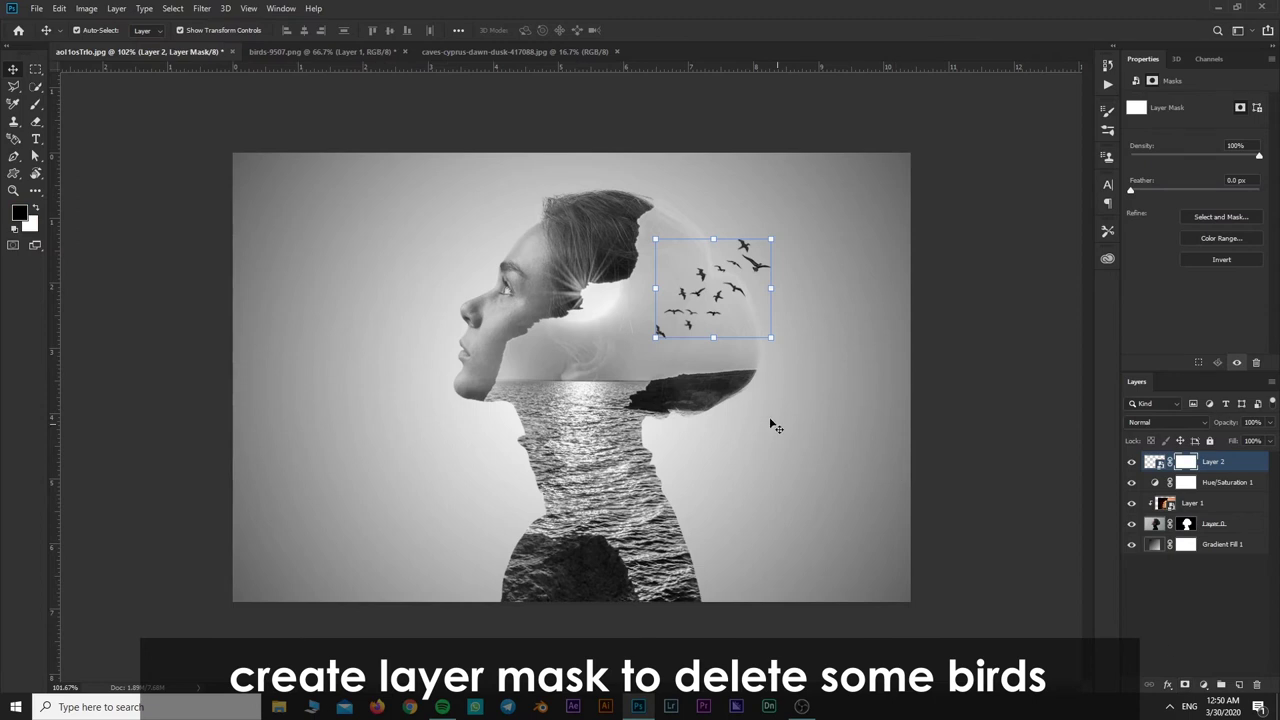
# Paint on the birds' mask with a 23%-hardness brush to hide the lower birds.
pyautogui.press('b')
pyautogui.scroll(2, 617, 345)
pyautogui.rightClick(730, 305)
pyautogui.moveTo(797, 368); pyautogui.dragTo(819, 368)
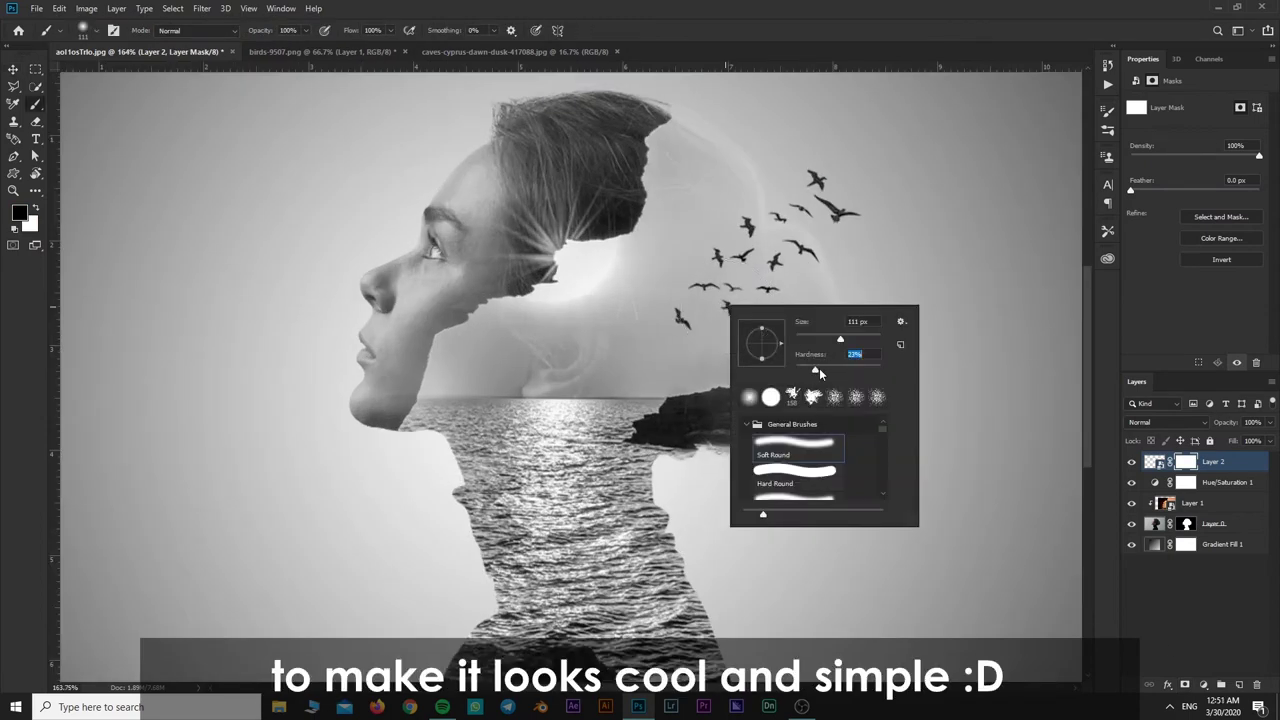
pyautogui.click(845, 22)
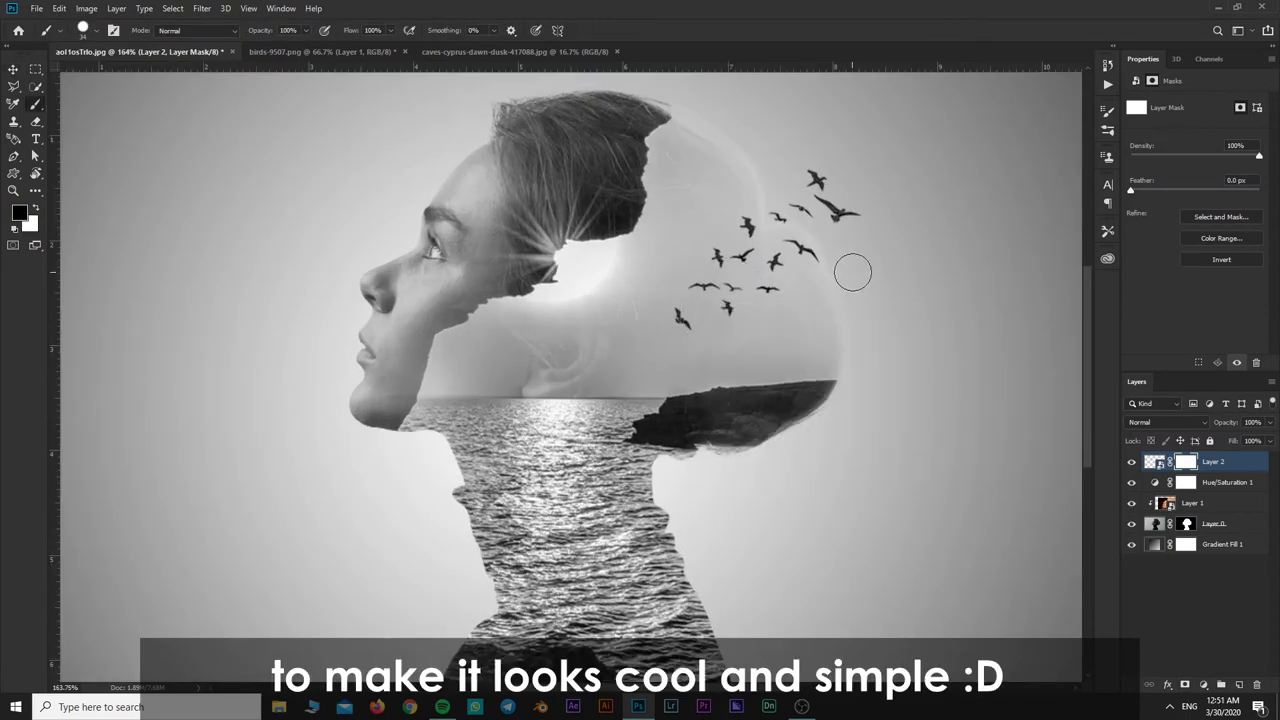
pyautogui.scroll(1, 853, 272)
pyautogui.moveTo(754, 272)
pyautogui.mouseDown()
pyautogui.moveTo(729, 320)
pyautogui.moveTo(617, 300)
pyautogui.moveTo(640, 375)
pyautogui.mouseUp()
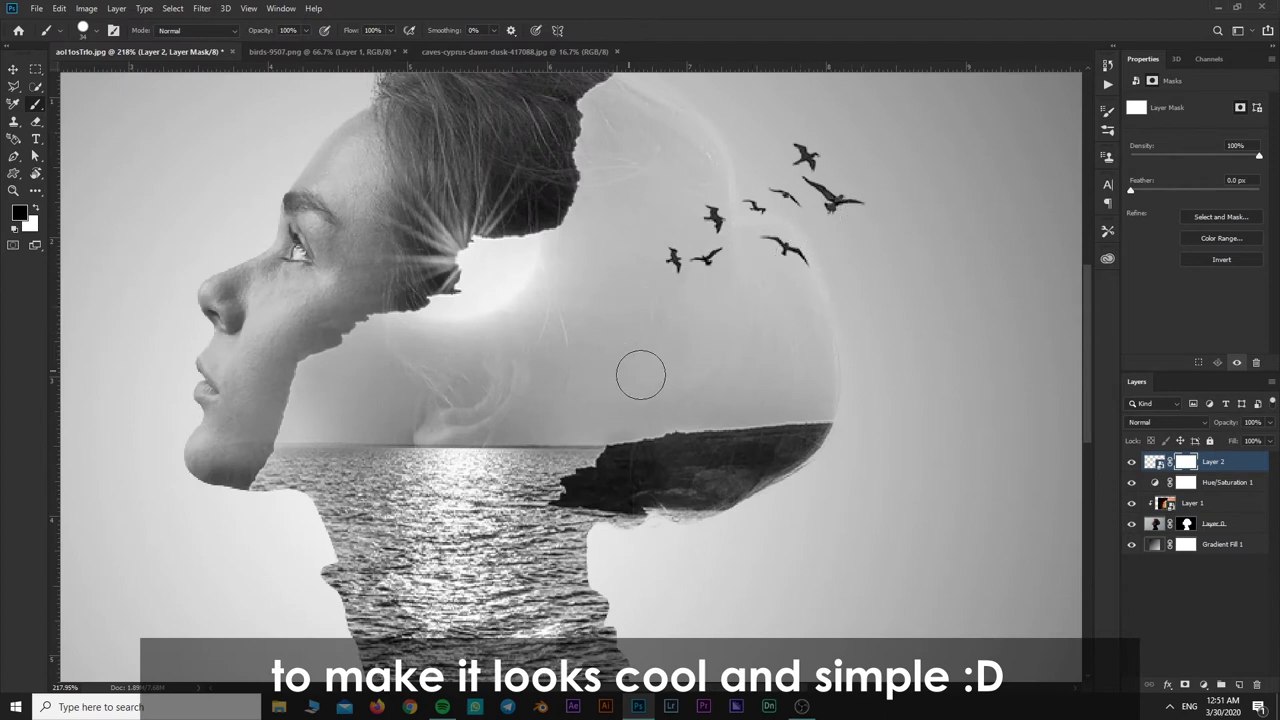
# Tilt the birds slightly and shrink them to about 81% inside the head.
pyautogui.hotkey('ctrl', '0')
pyautogui.press('v')
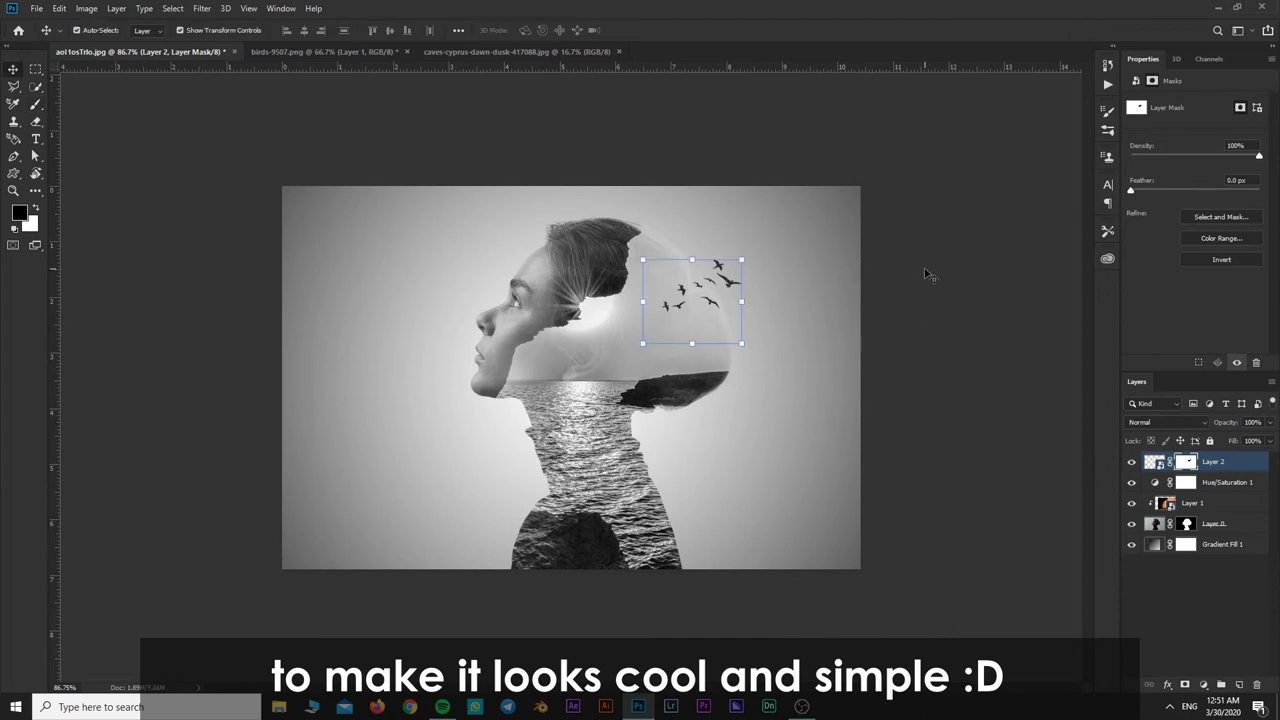
pyautogui.click(929, 277)
pyautogui.scroll(2, 827, 207)
pyautogui.scroll(-2, 818, 240)
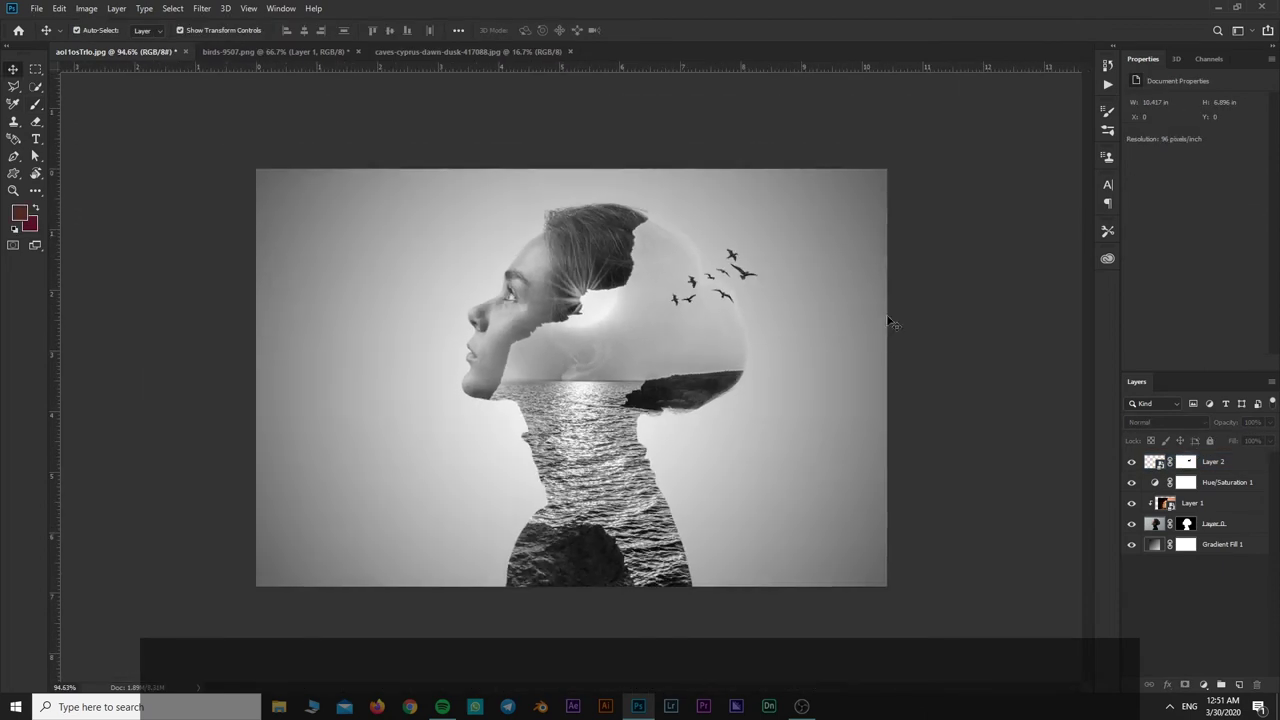
pyautogui.click(1230, 466)
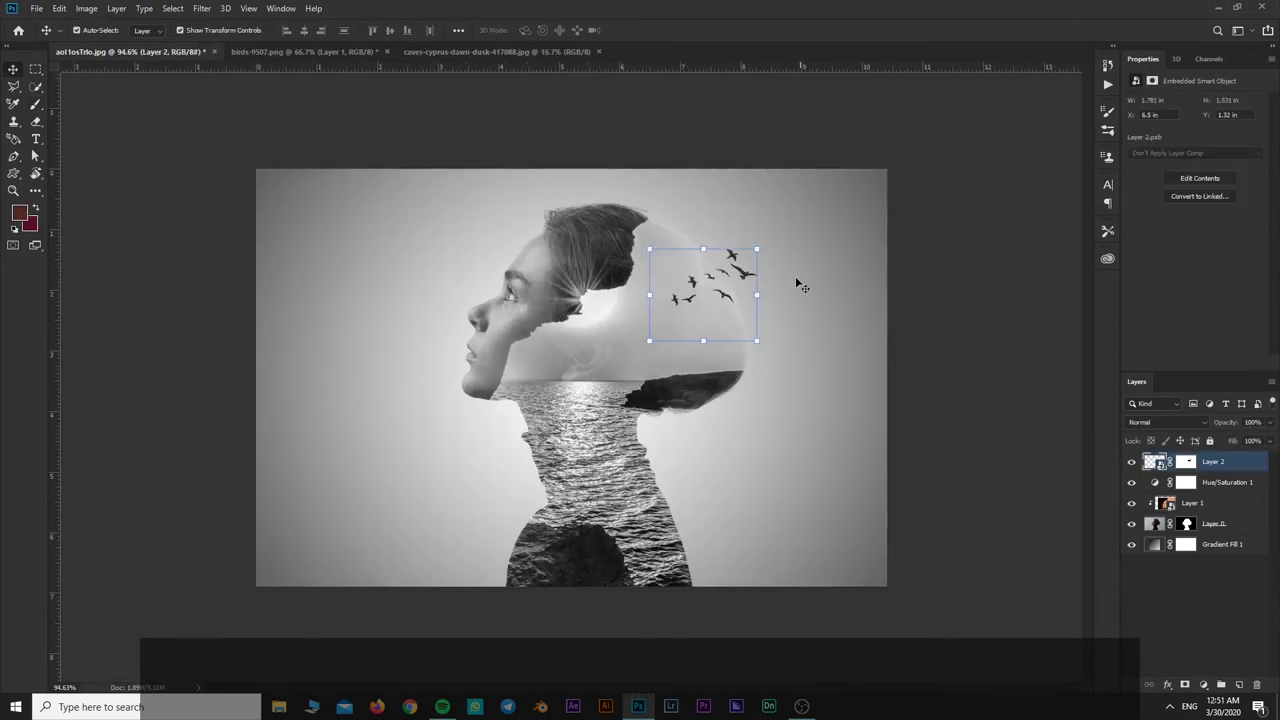
pyautogui.hotkey('ctrl', 't')
pyautogui.moveTo(777, 307)
pyautogui.mouseDown()
pyautogui.moveTo(778, 294)
pyautogui.moveTo(735, 320)
pyautogui.moveTo(714, 301)
pyautogui.moveTo(733, 314)
pyautogui.mouseUp()
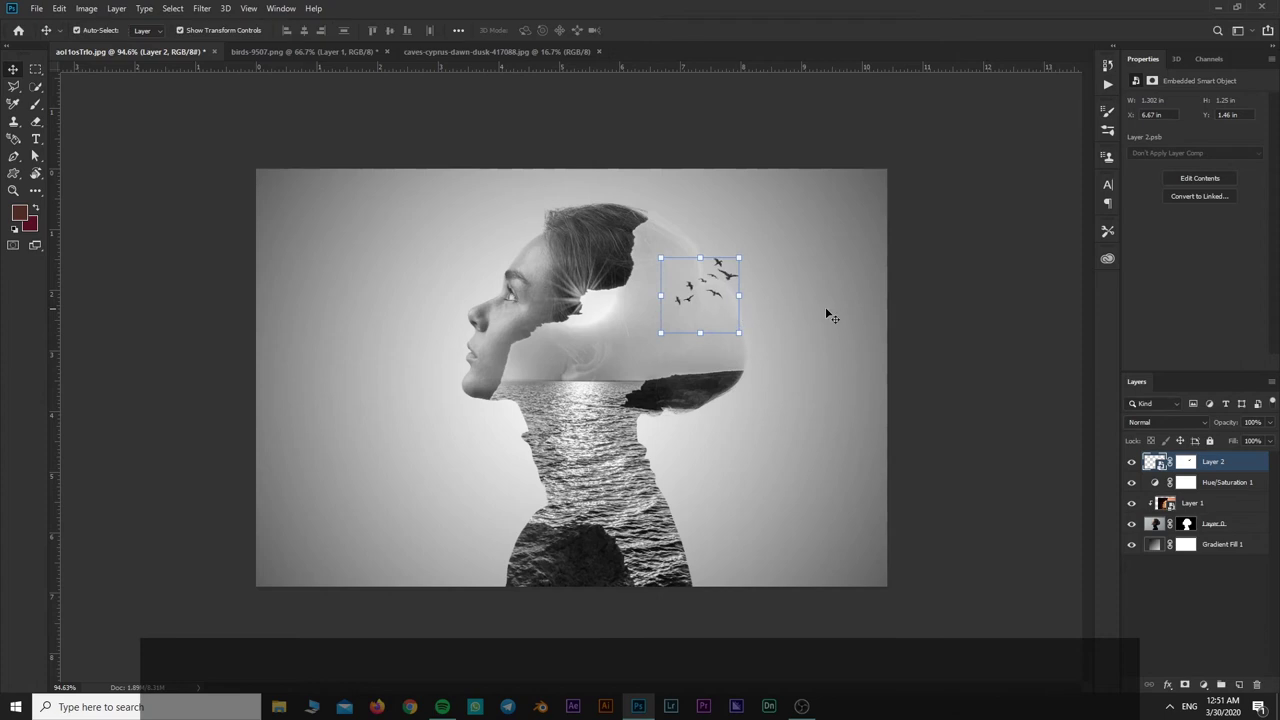
pyautogui.press('Return')
pyautogui.scroll(-2, 857, 260)
pyautogui.scroll(1, 793, 262)
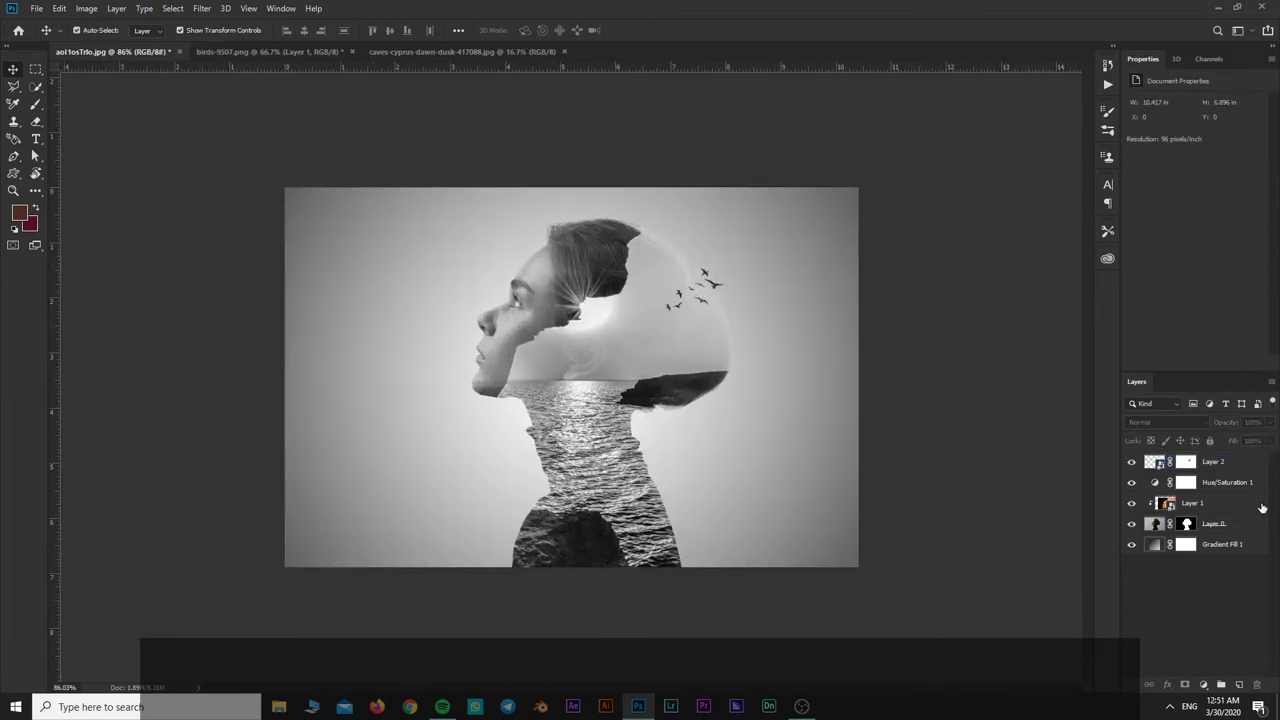
# Add the text 'DOUBLE' below the woman's face.
pyautogui.click(1230, 462)
pyautogui.press('t')
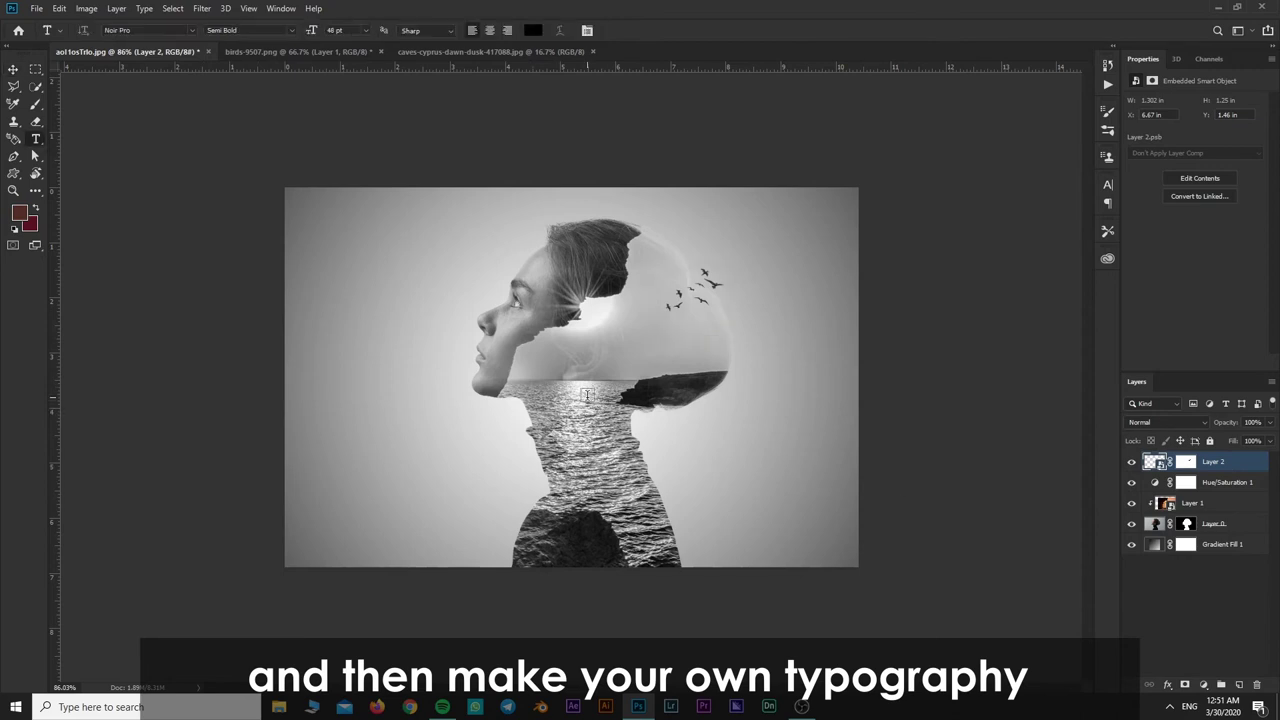
pyautogui.click(462, 474)
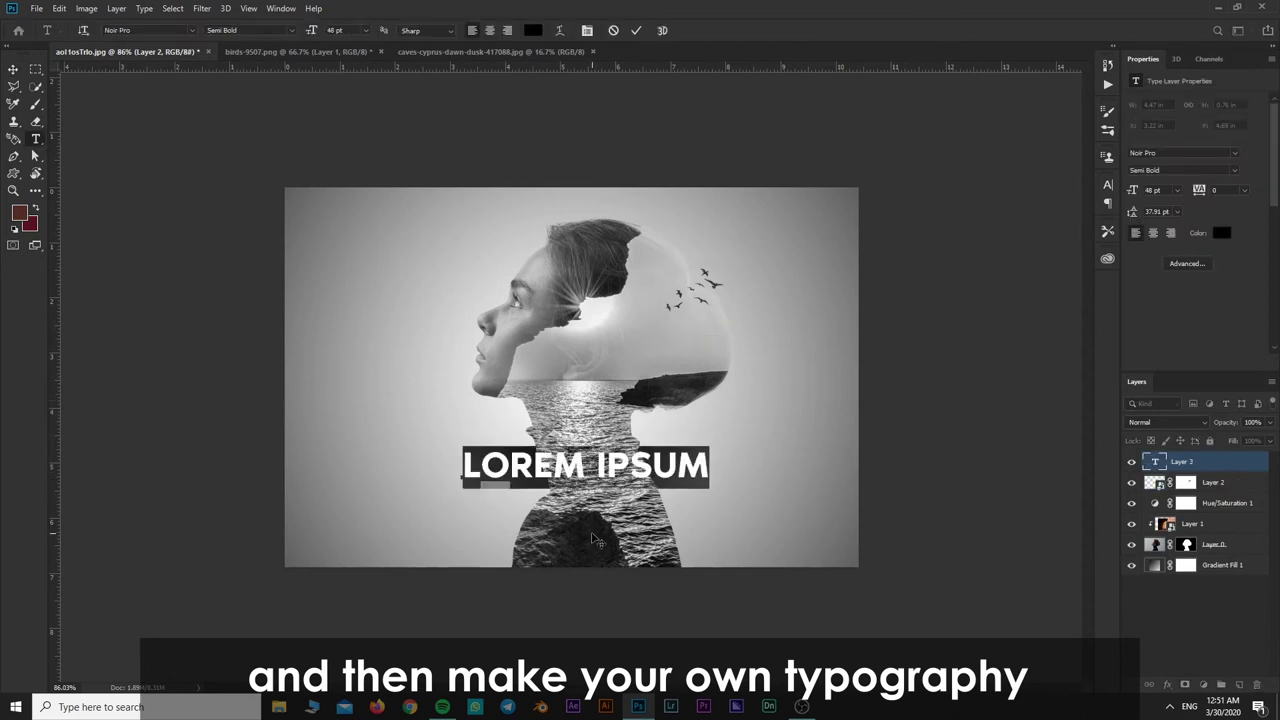
pyautogui.write('DOUB')
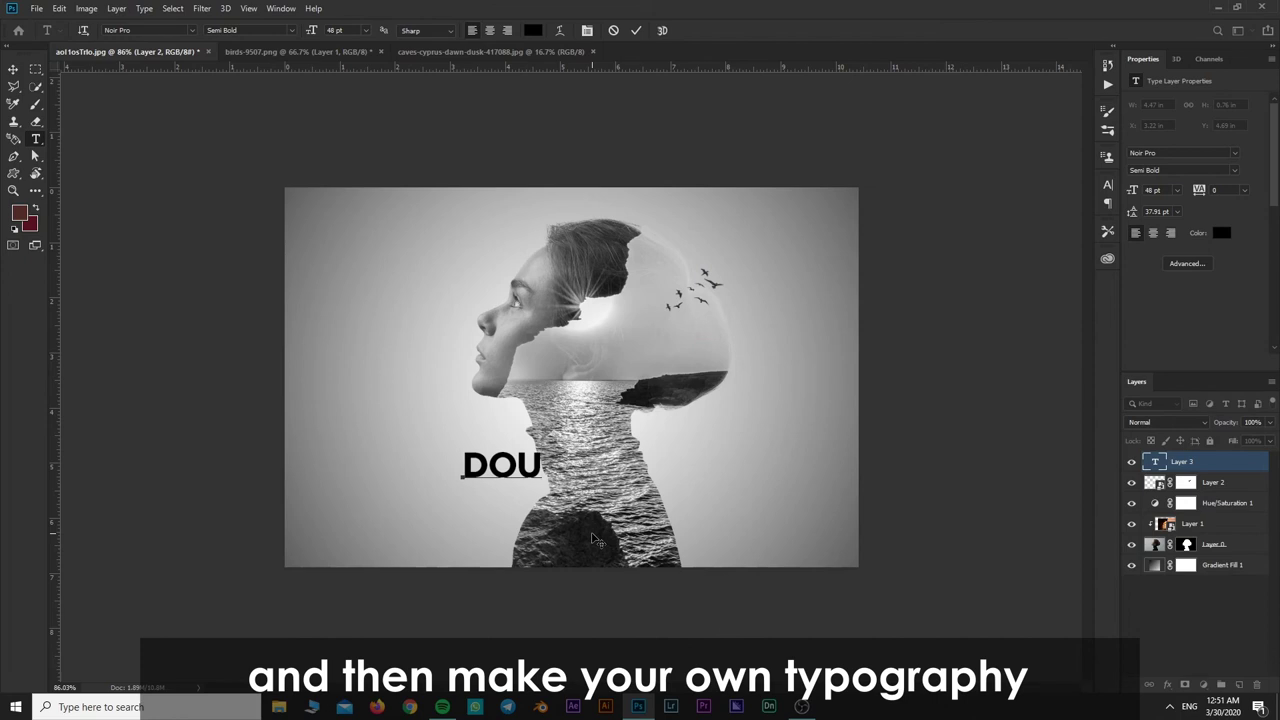
pyautogui.write('LE')
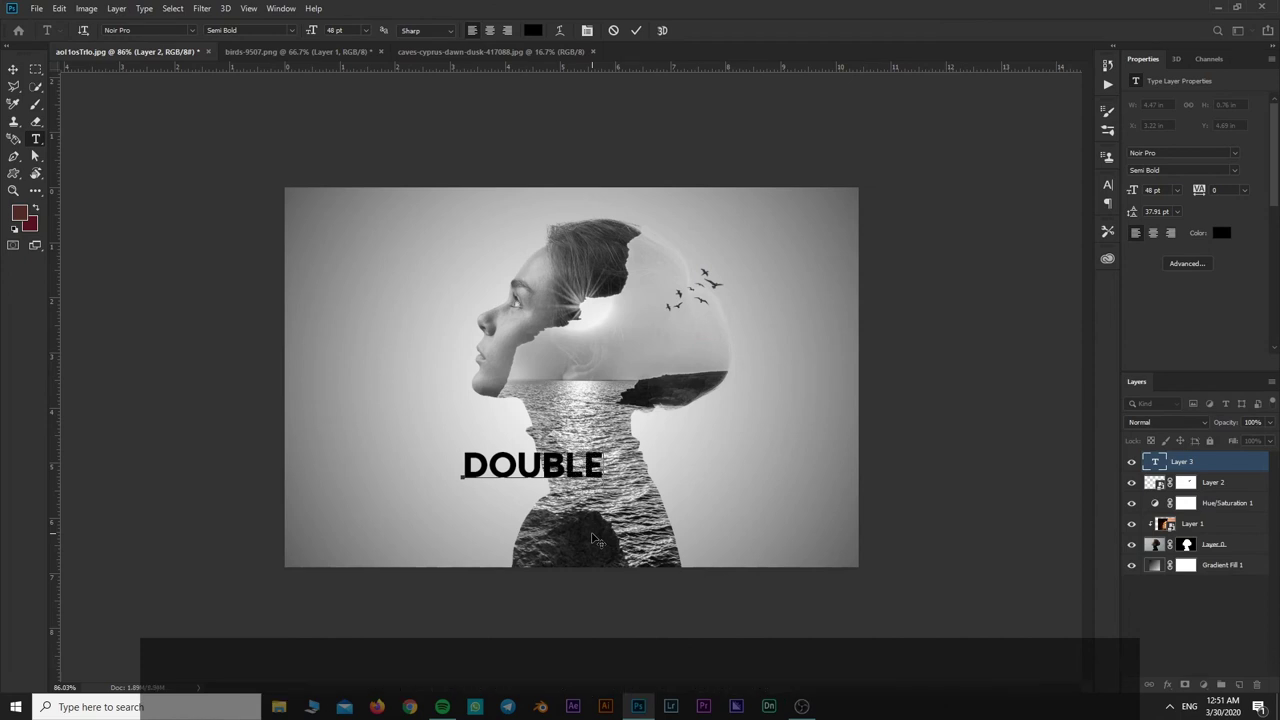
pyautogui.hotkey('ctrl', 'Return')
# Duplicate the DOUBLE line just below and change the copy to 'EXPOSURE'.
pyautogui.press('v')
pyautogui.moveTo(555, 466)
pyautogui.mouseDown()
pyautogui.moveTo(555, 506)
pyautogui.moveTo(558, 492)
pyautogui.mouseUp()
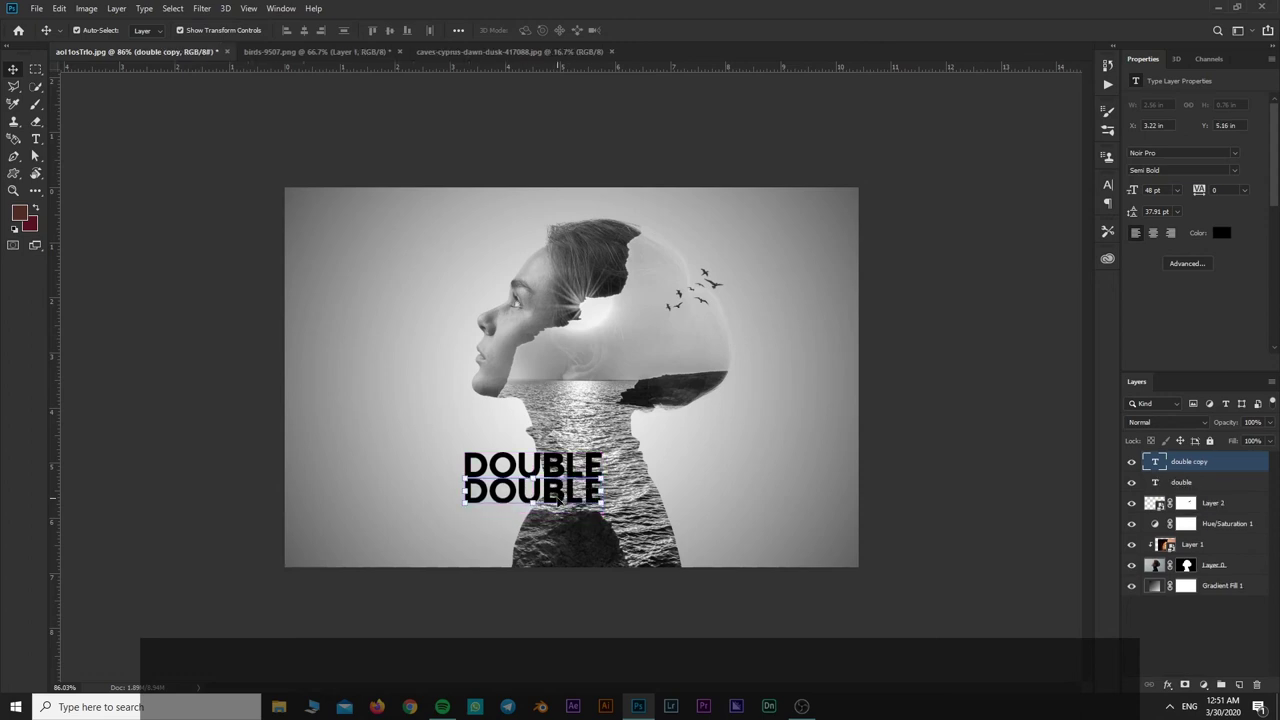
pyautogui.press('t')
pyautogui.doubleClick(575, 510)
pyautogui.write('EX')
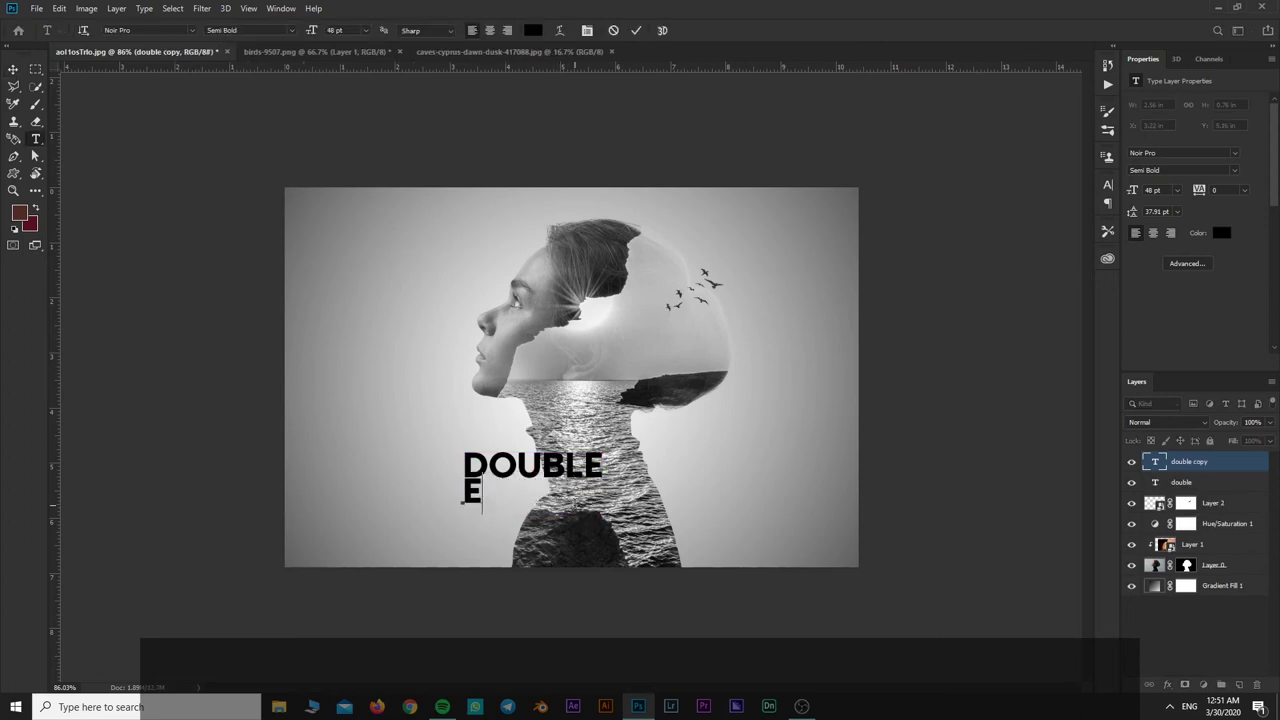
pyautogui.write('POS')
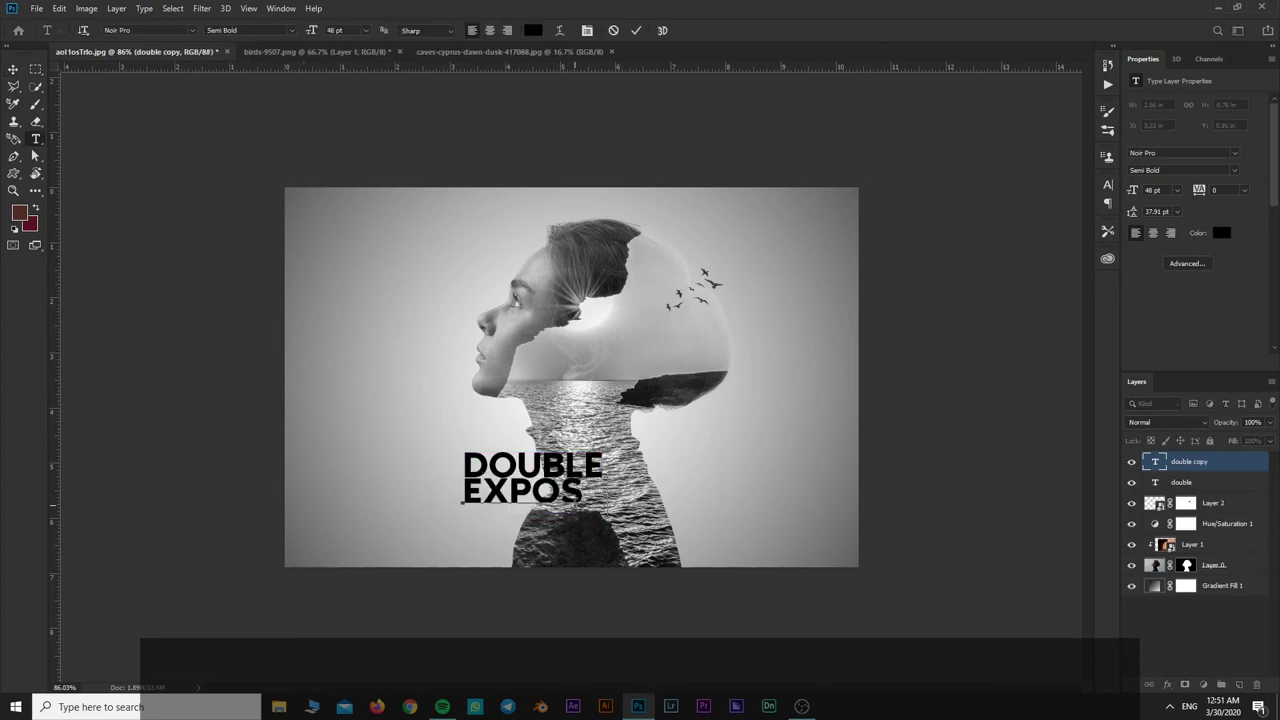
pyautogui.write('URE')
pyautogui.hotkey('ctrl', 'Return')
# Set DOUBLE to the Regular weight with tracking widened to 300.
pyautogui.press('v')
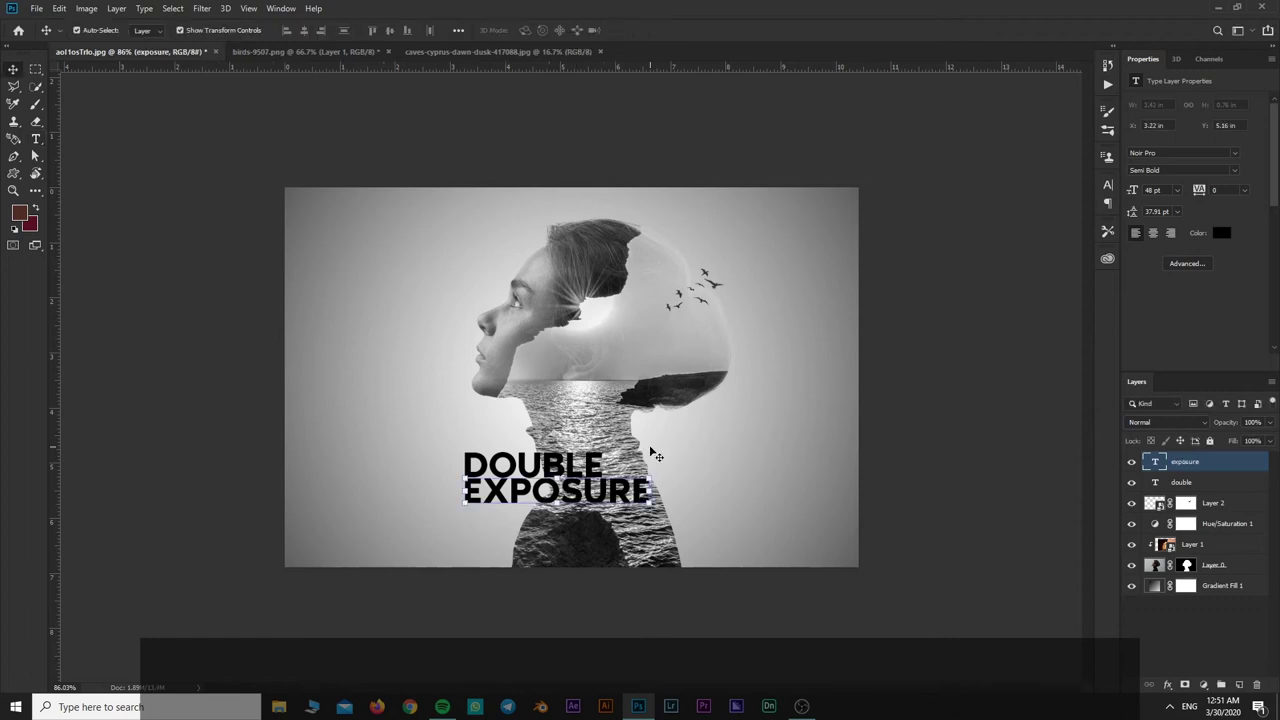
pyautogui.keyDown('shift'); pyautogui.click(1205, 484); pyautogui.keyUp('shift')
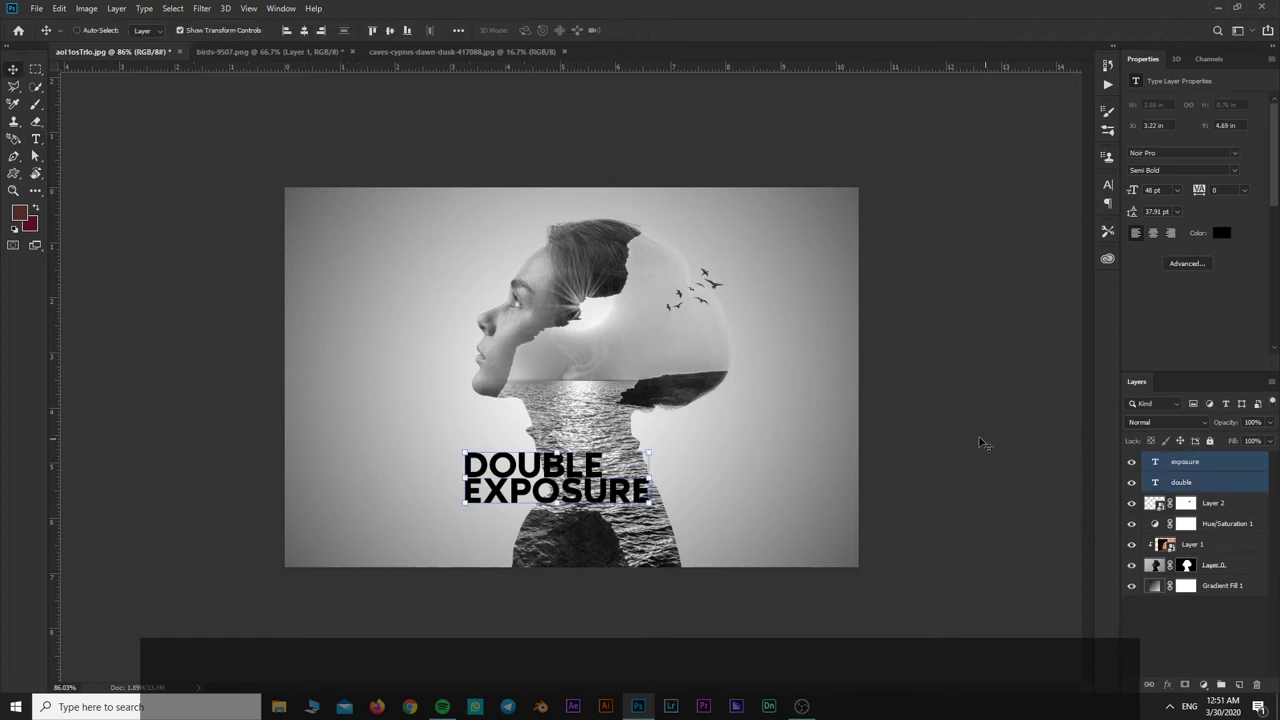
pyautogui.hotkey('ctrl', 't')
pyautogui.press('Return')
pyautogui.click(605, 440)
pyautogui.click(590, 466)
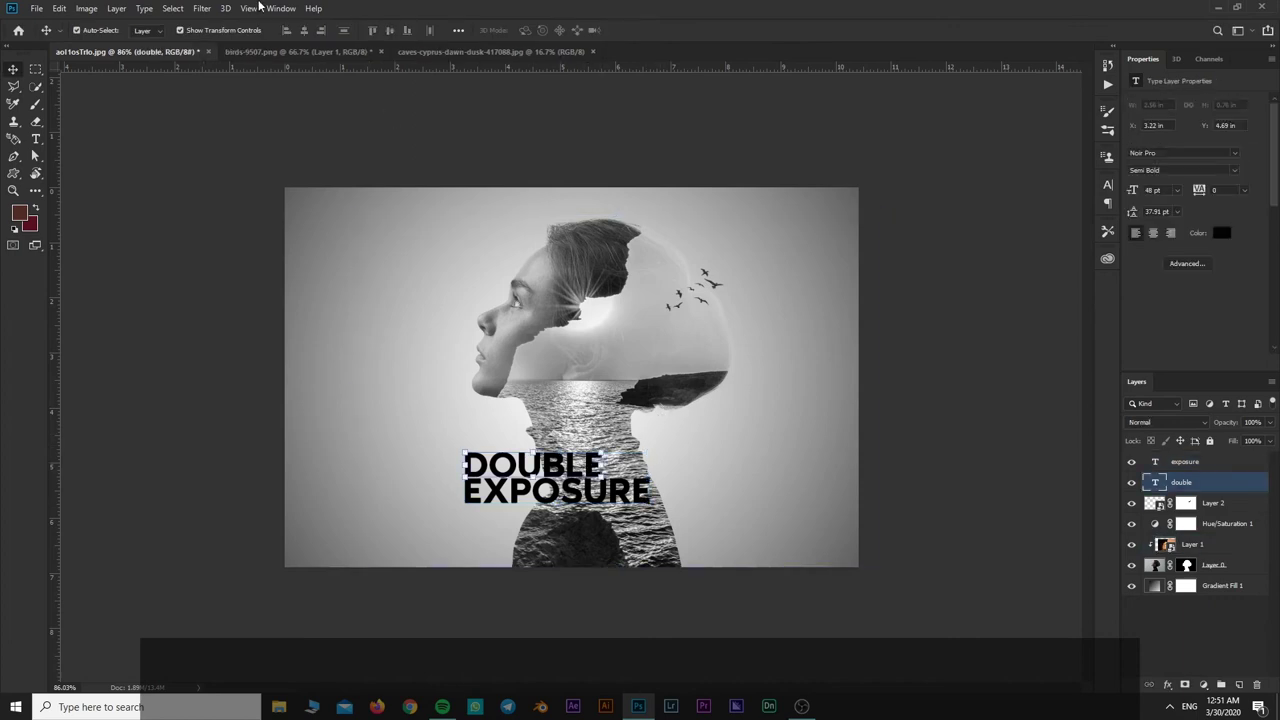
pyautogui.press('t')
pyautogui.click(300, 30)
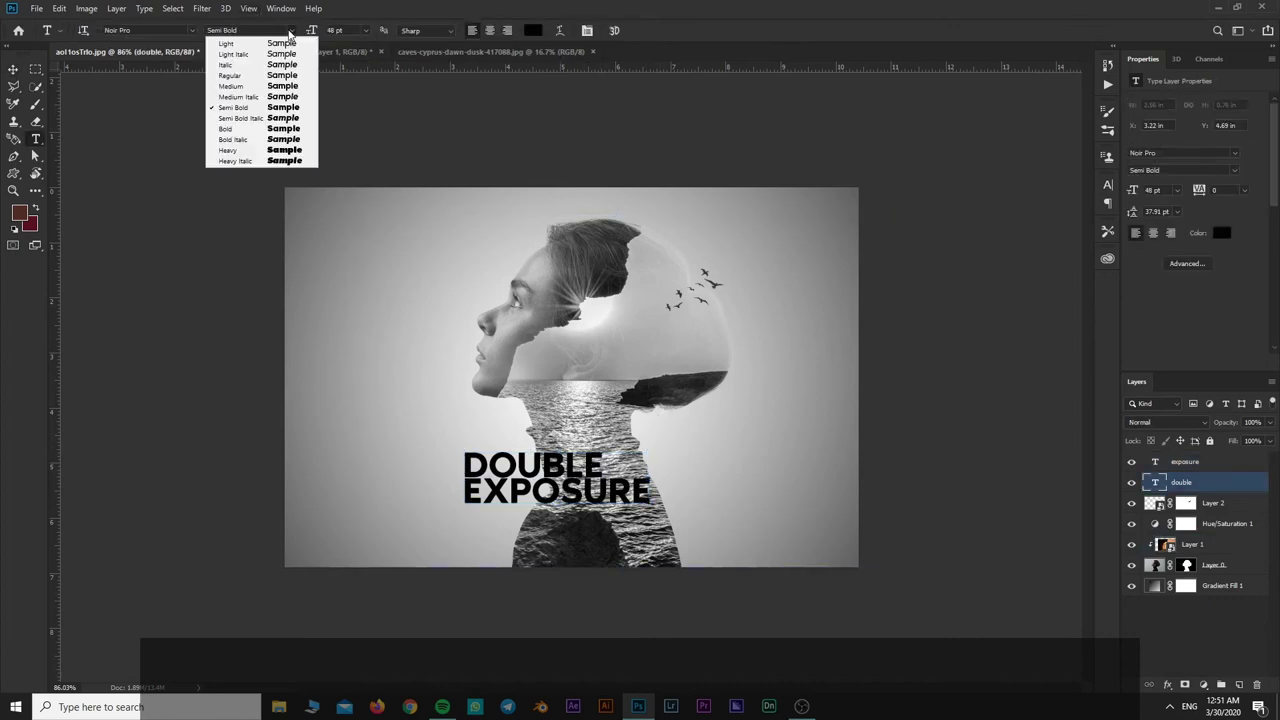
pyautogui.click(290, 60)
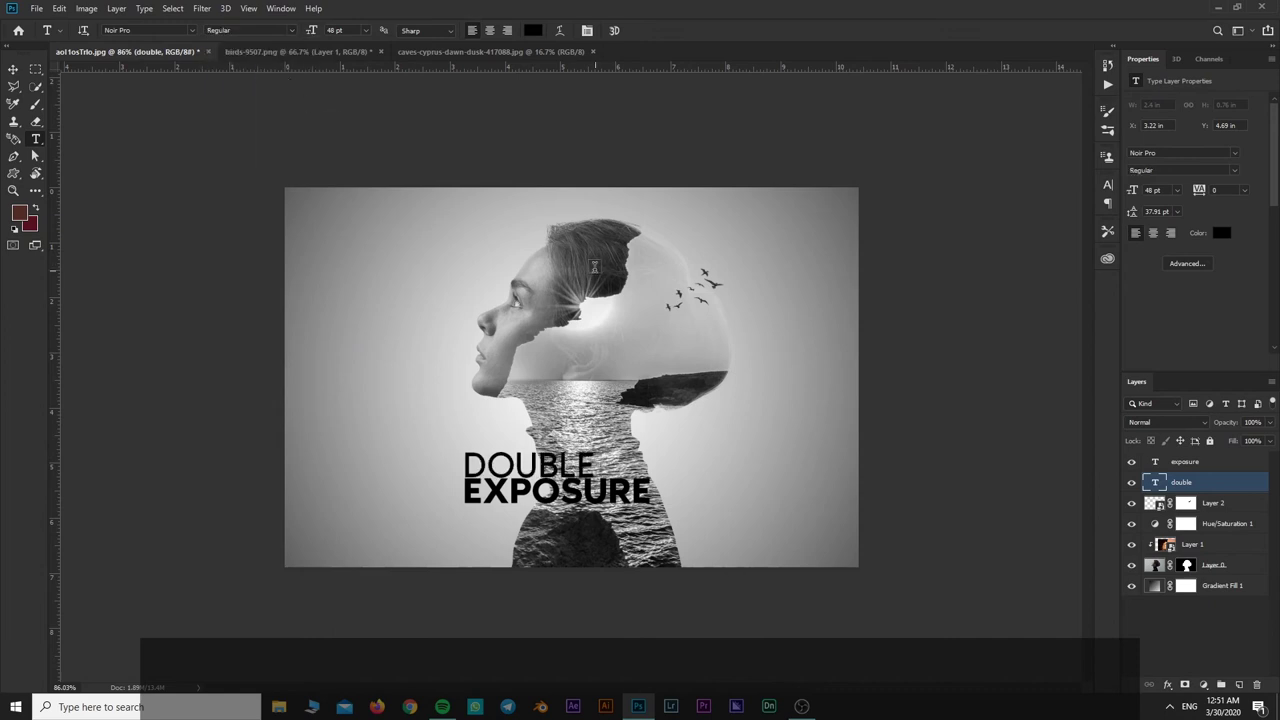
pyautogui.moveTo(1200, 189); pyautogui.dragTo(1198, 189)
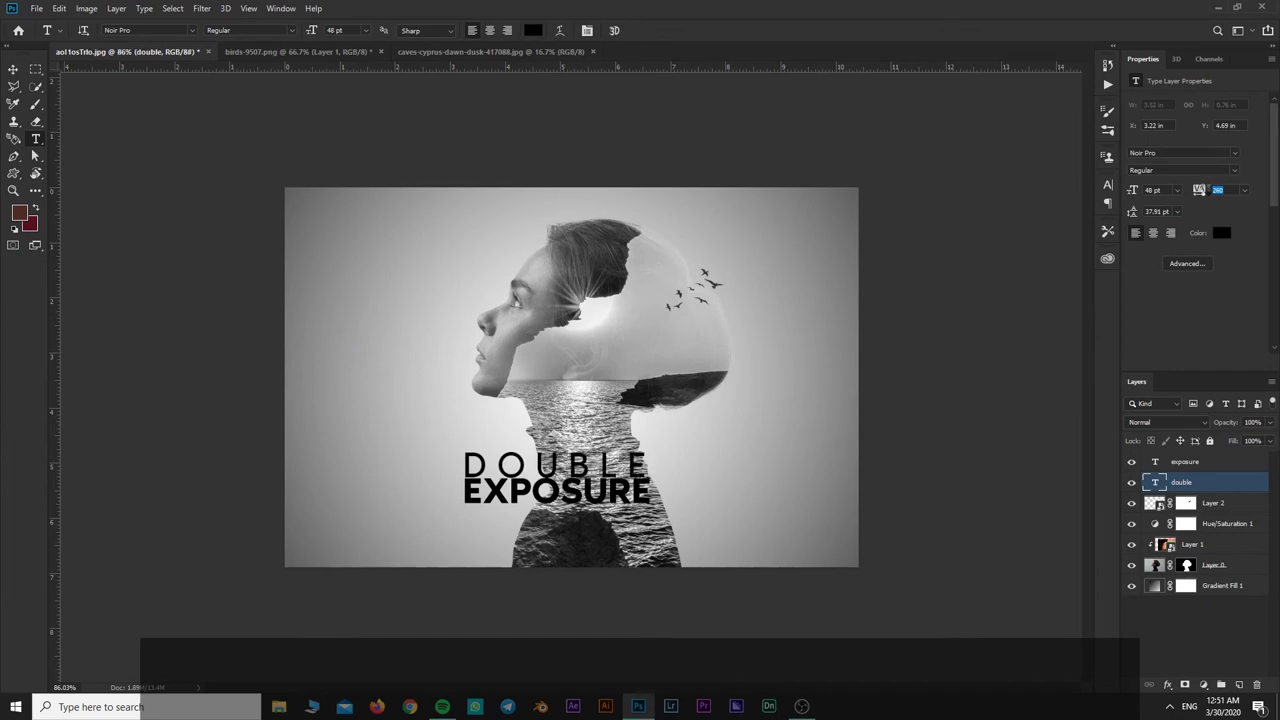
pyautogui.moveTo(1200, 189); pyautogui.dragTo(1210, 190)
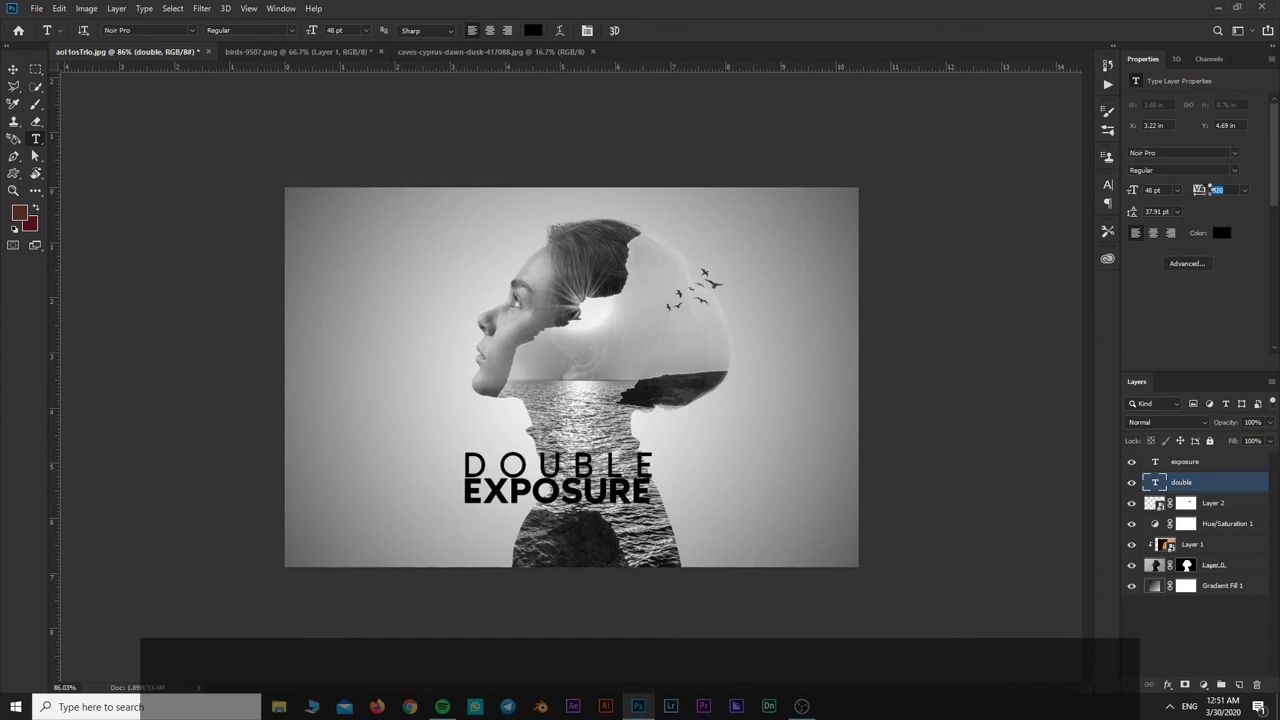
pyautogui.hotkey('ctrl', 't')
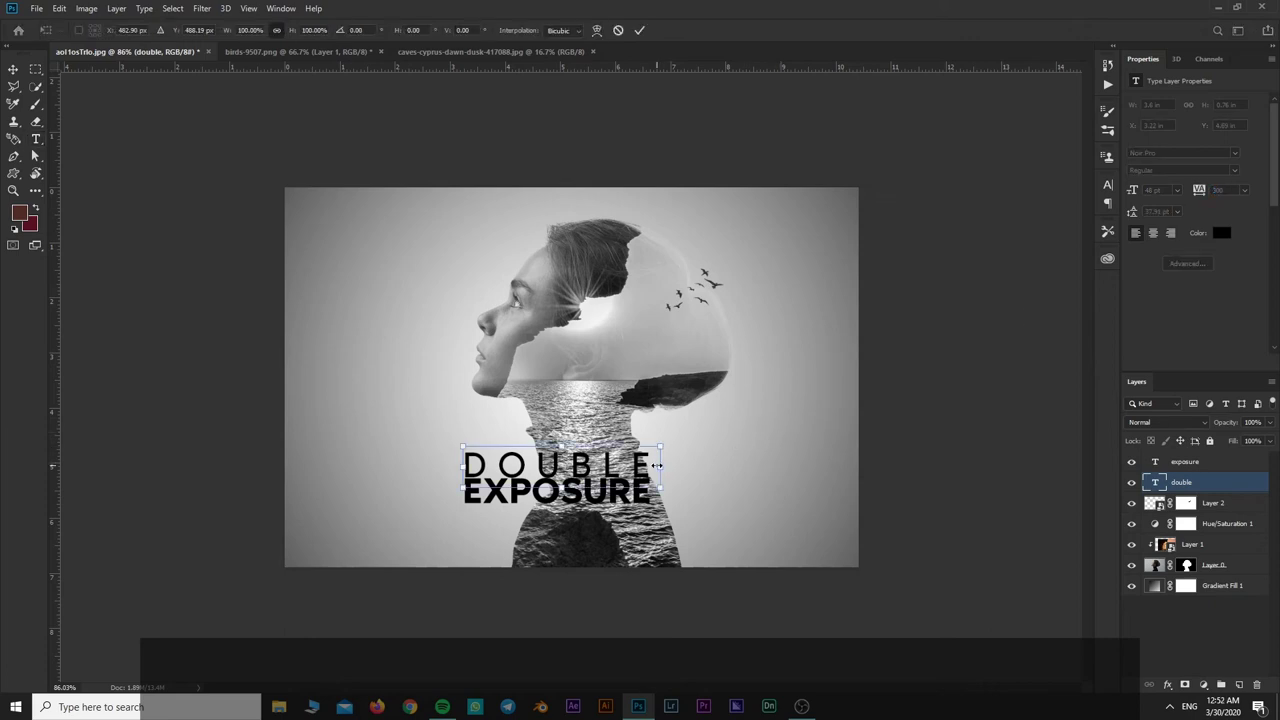
pyautogui.press('Return')
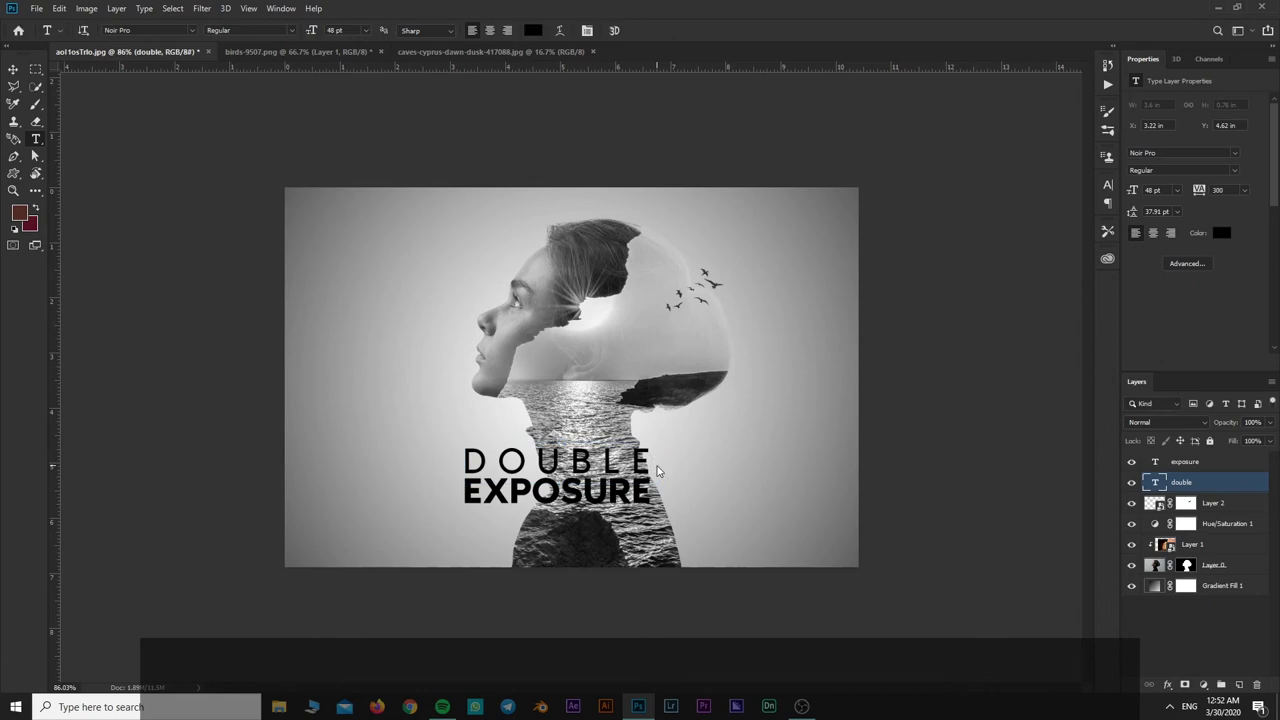
# Enlarge both title lines to about 145% (69.44 pt) and color them white.
pyautogui.keyDown('shift'); pyautogui.click(1215, 464); pyautogui.keyUp('shift')
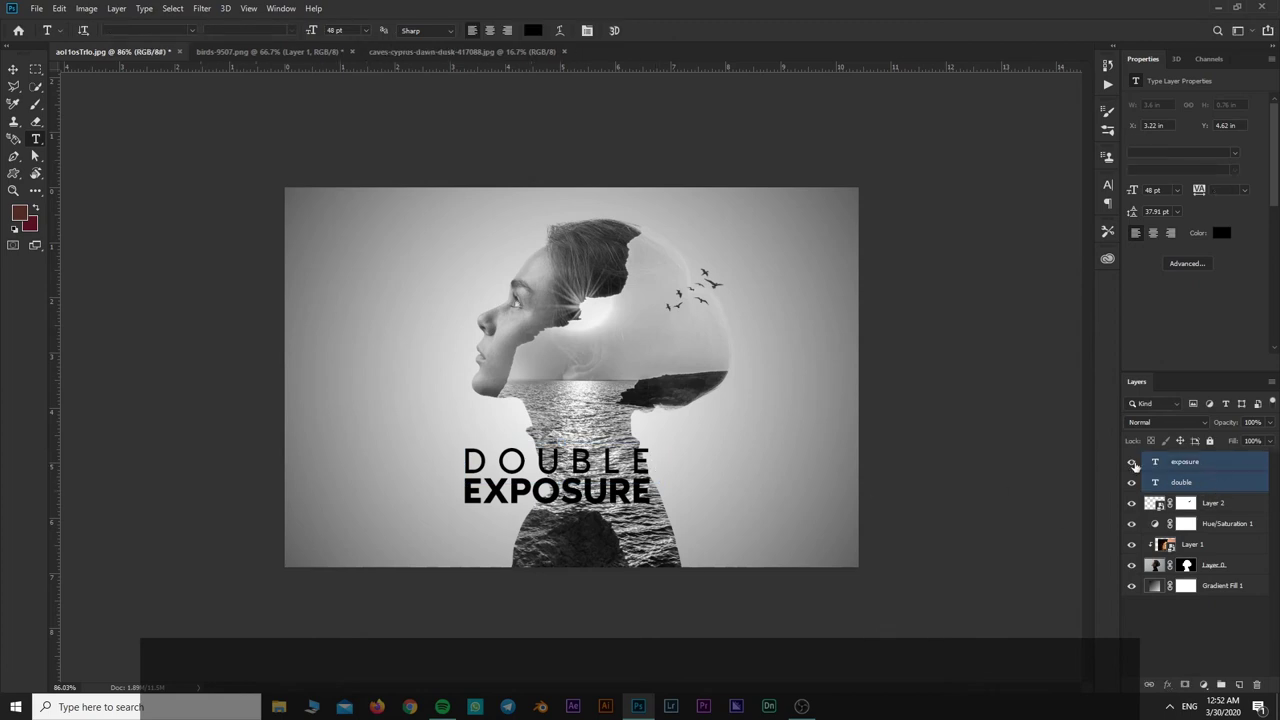
pyautogui.hotkey('ctrl', 't')
pyautogui.moveTo(652, 505)
pyautogui.mouseDown()
pyautogui.moveTo(678, 515)
pyautogui.moveTo(678, 530)
pyautogui.mouseUp()
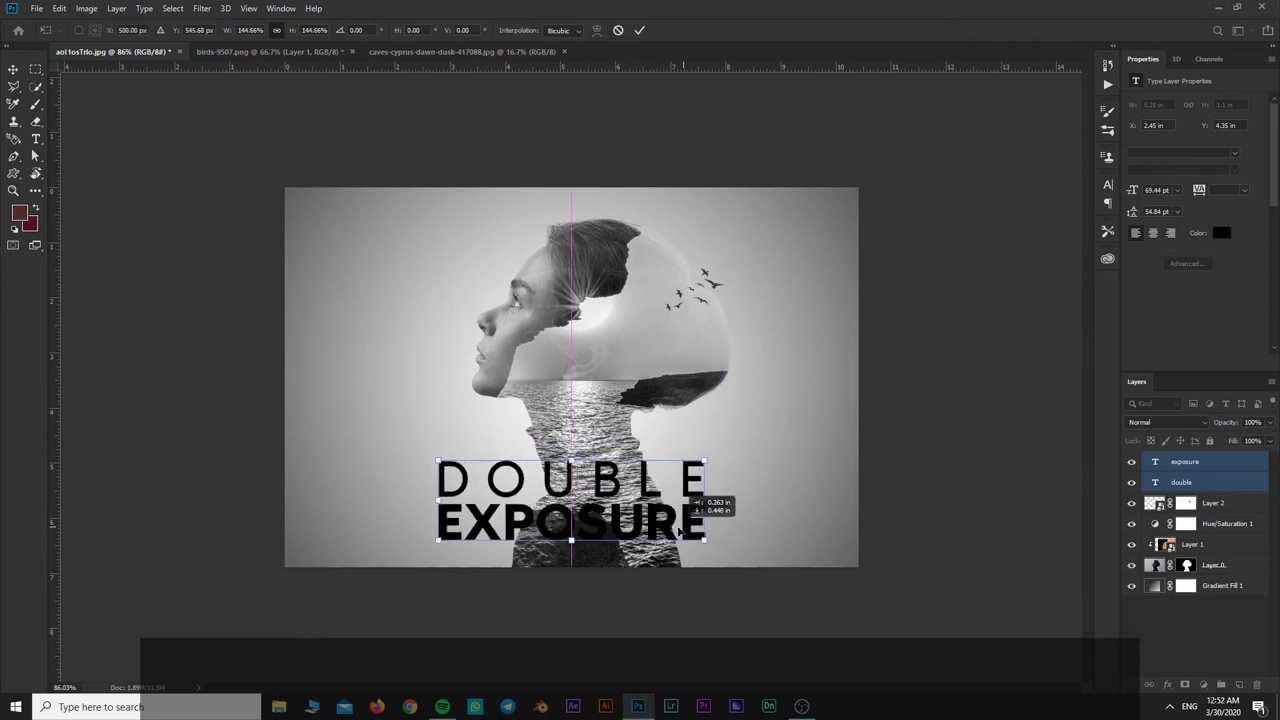
pyautogui.press('Return')
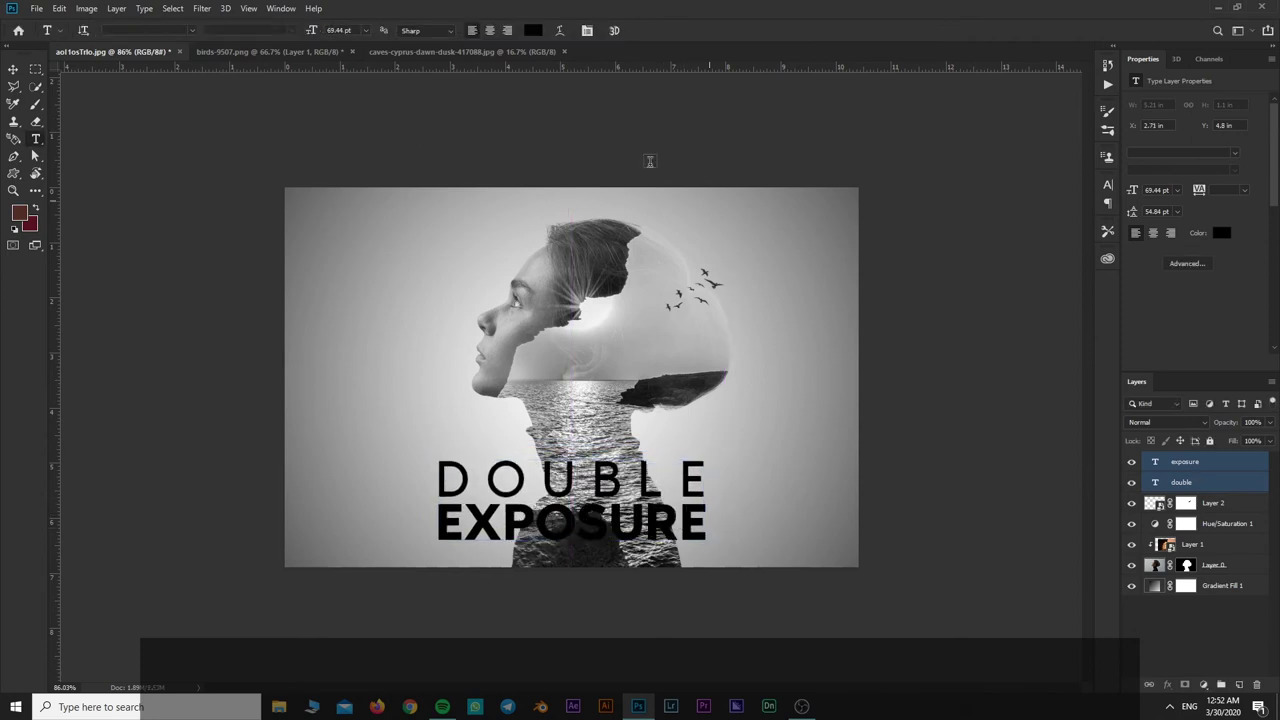
pyautogui.click(532, 31)
pyautogui.moveTo(921, 280); pyautogui.dragTo(831, 106)
pyautogui.press('Return')
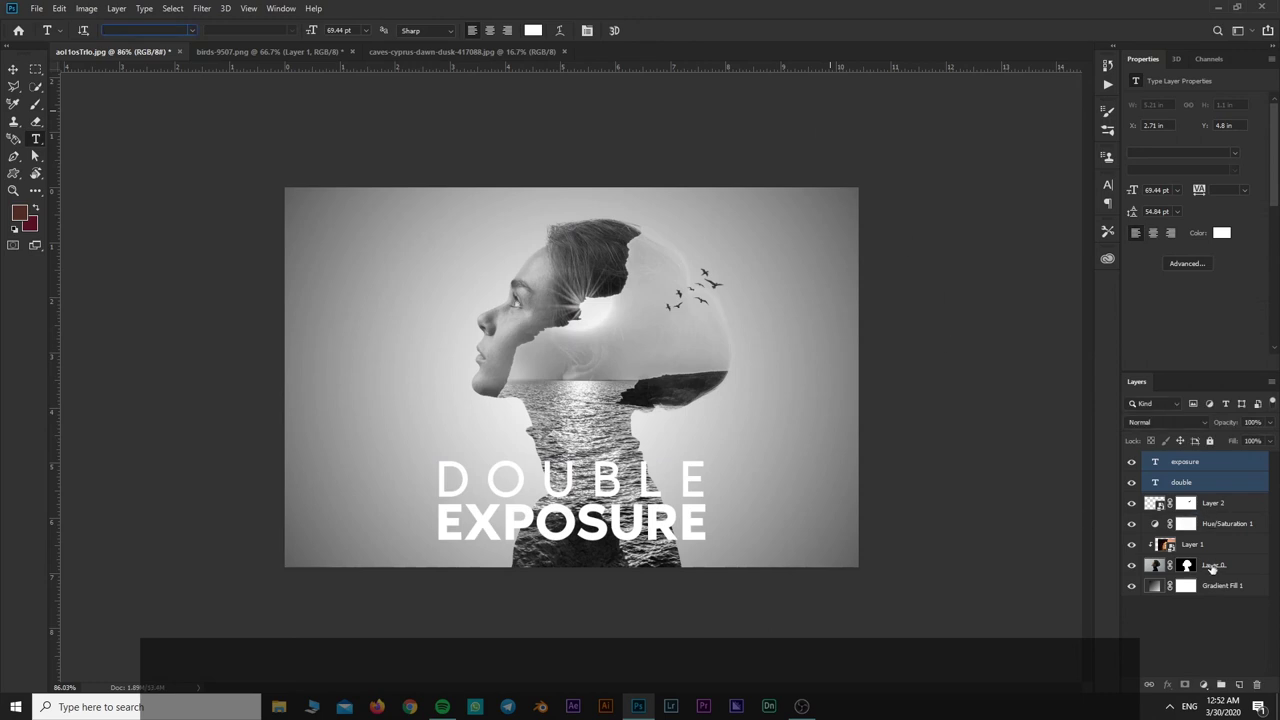
# Rasterize the Gradient Fill 1 layer and select the EXPOSURE and DOUBLE text layers.
pyautogui.rightClick(1229, 592)
pyautogui.click(1170, 212)
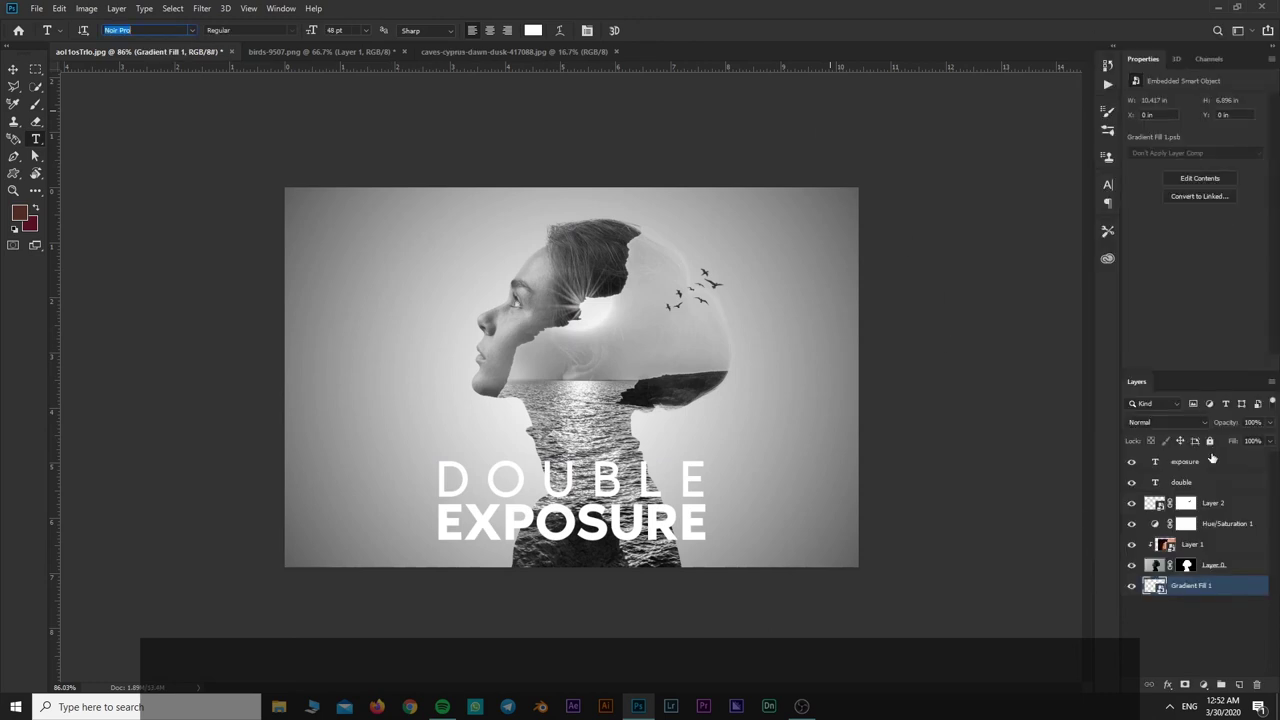
pyautogui.click(1215, 484)
pyautogui.rightClick(1232, 588)
pyautogui.click(1232, 588)
pyautogui.rightClick(1232, 588)
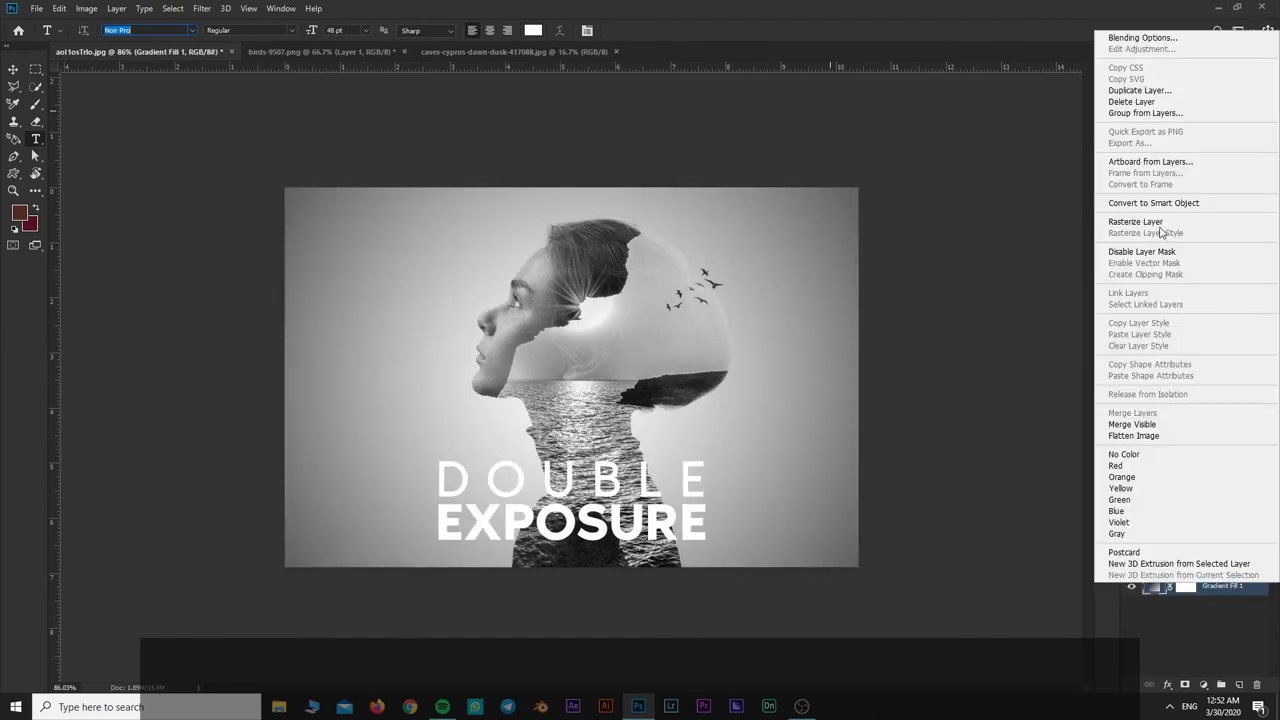
pyautogui.click(1158, 222)
pyautogui.click(1215, 462)
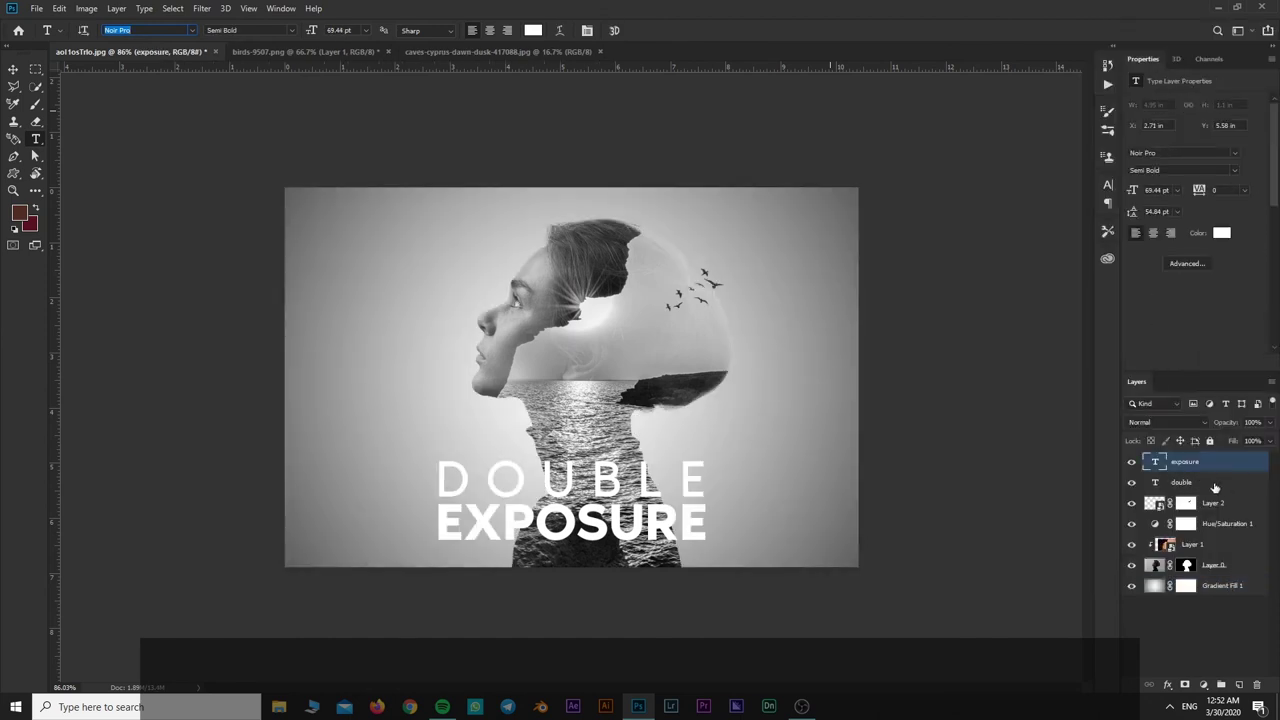
pyautogui.keyDown('shift'); pyautogui.click(1214, 484); pyautogui.keyUp('shift')
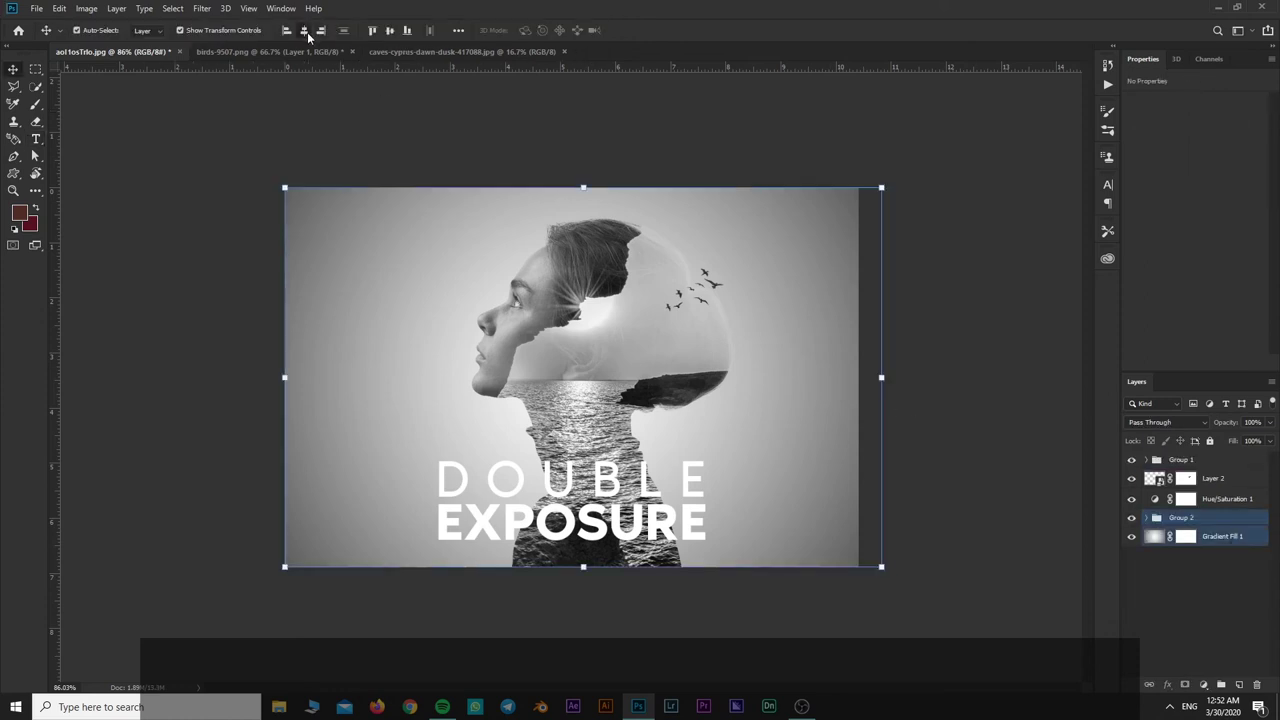
# Nudge the portrait photo group (Group 2) a few pixels to the left.
pyautogui.click(1020, 250)
pyautogui.click(1221, 524)
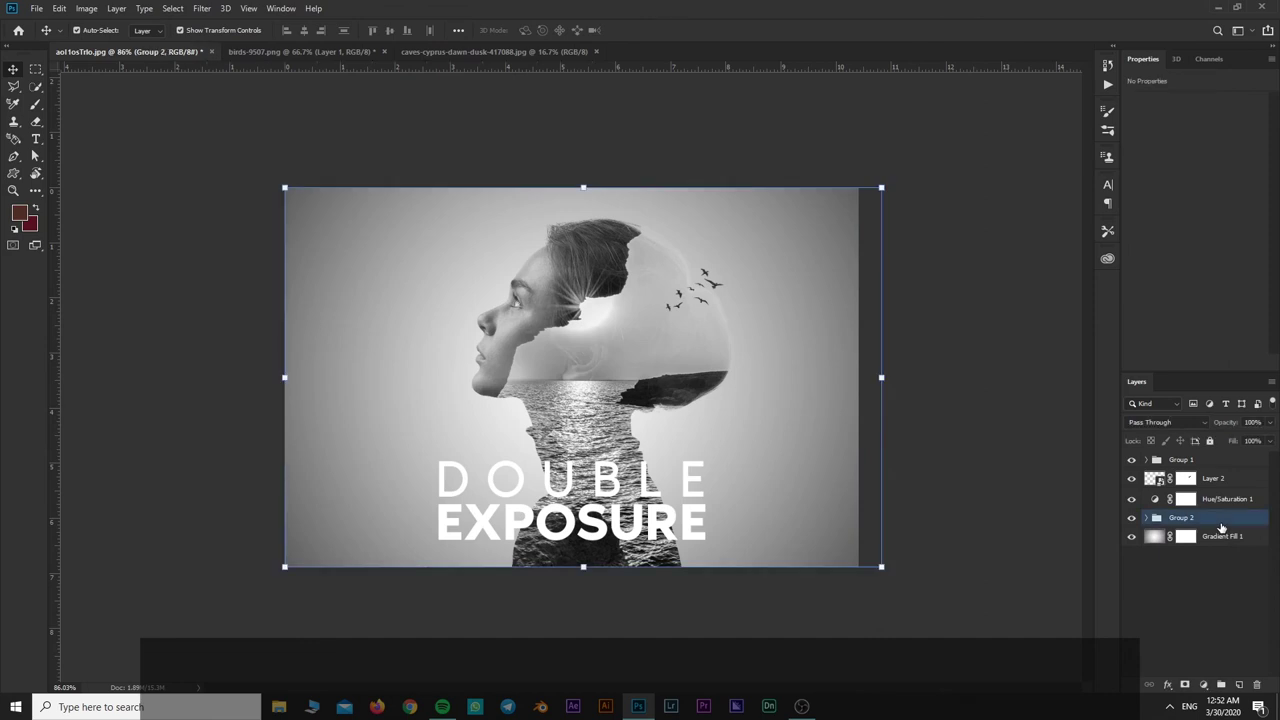
pyautogui.hotkey('ctrl', 't')
pyautogui.press('Left')
pyautogui.press('Left')
pyautogui.press('Left')
pyautogui.hotkey('shift', 'Left')
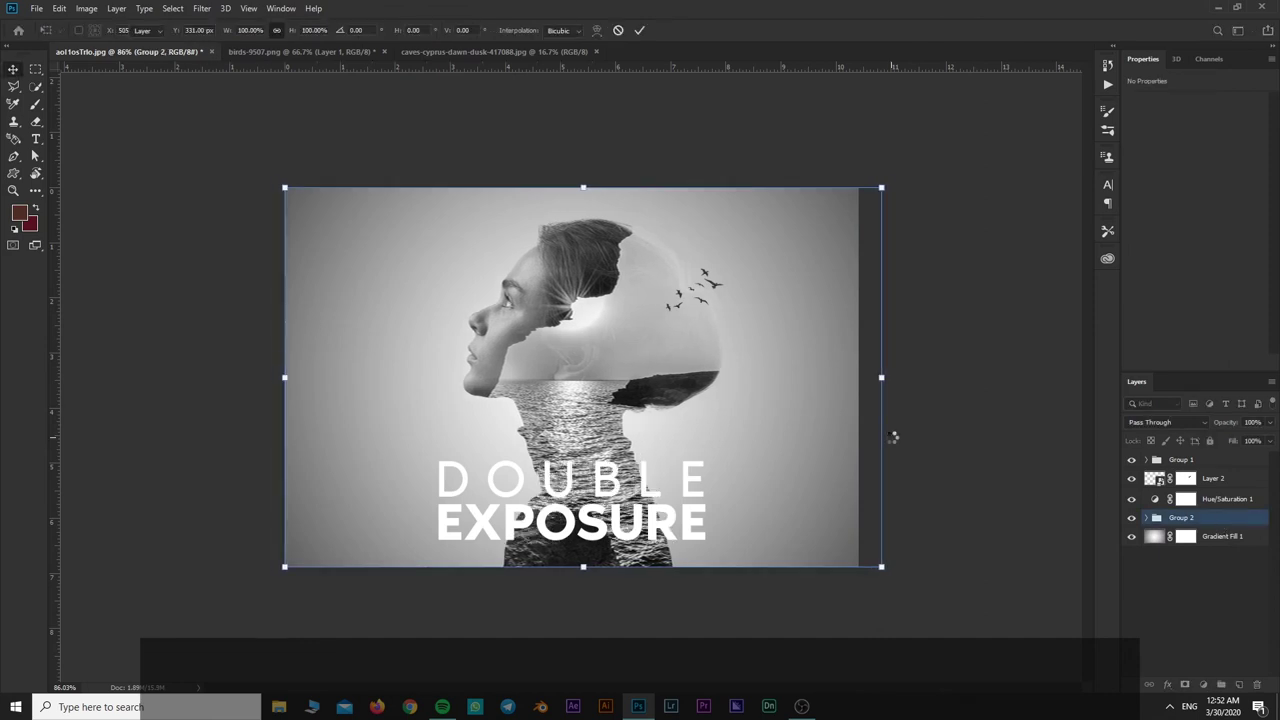
pyautogui.press('Return')
# Shift the birds layer (Layer 2) about 2 px to the left.
pyautogui.click(1215, 480)
pyautogui.hotkey('ctrl', 't')
pyautogui.press('Left')
pyautogui.press('Left')
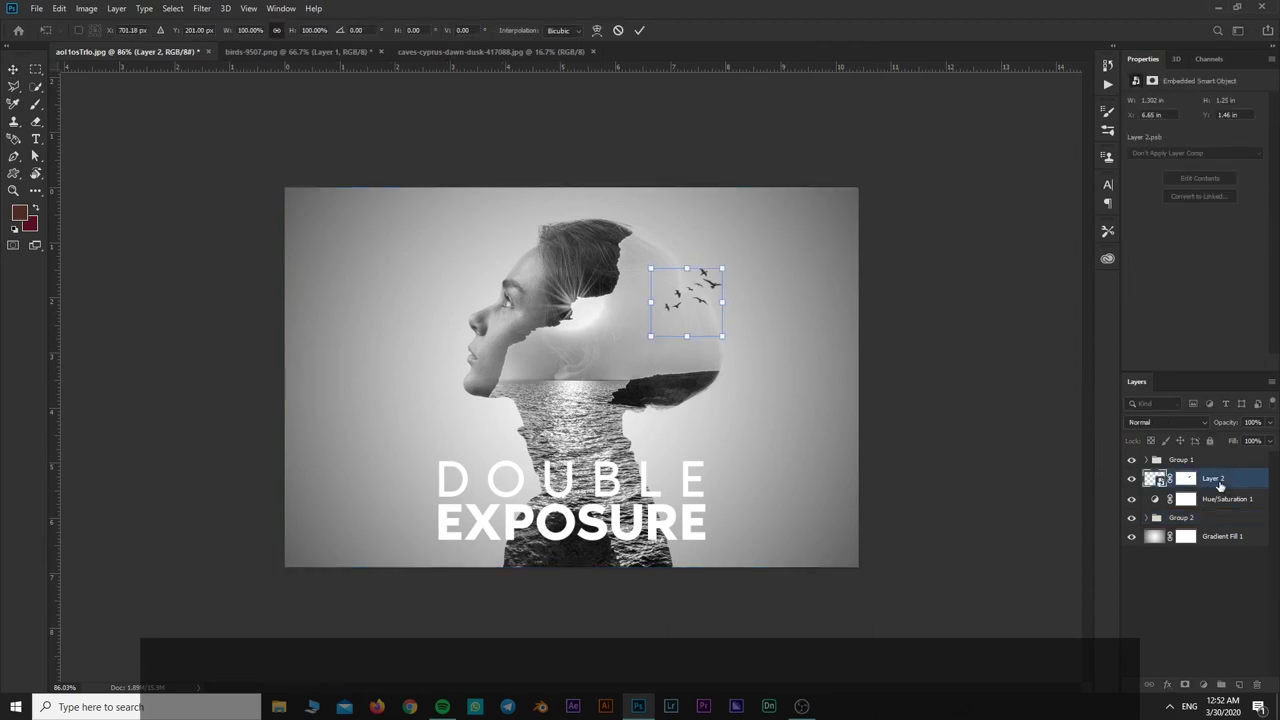
pyautogui.press('Return')
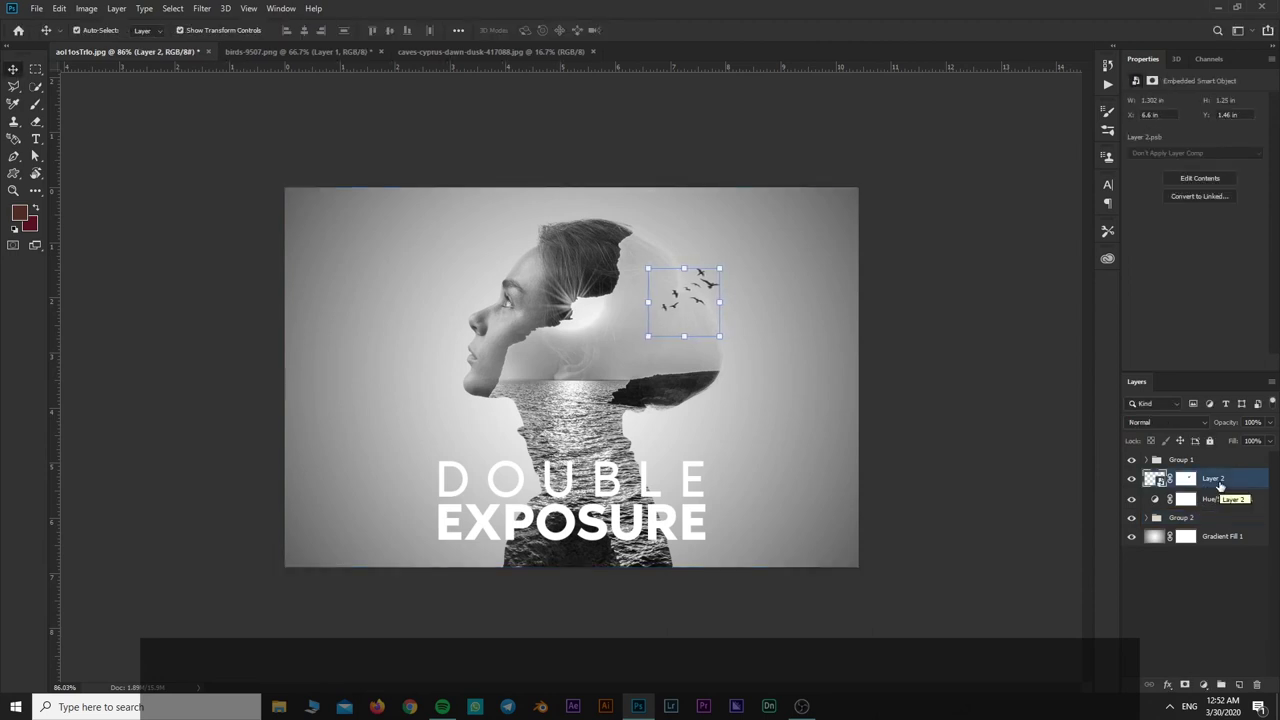
# Convert the text Group 1 into a smart object and drag the sunset caves photo in.
pyautogui.click(1165, 458)
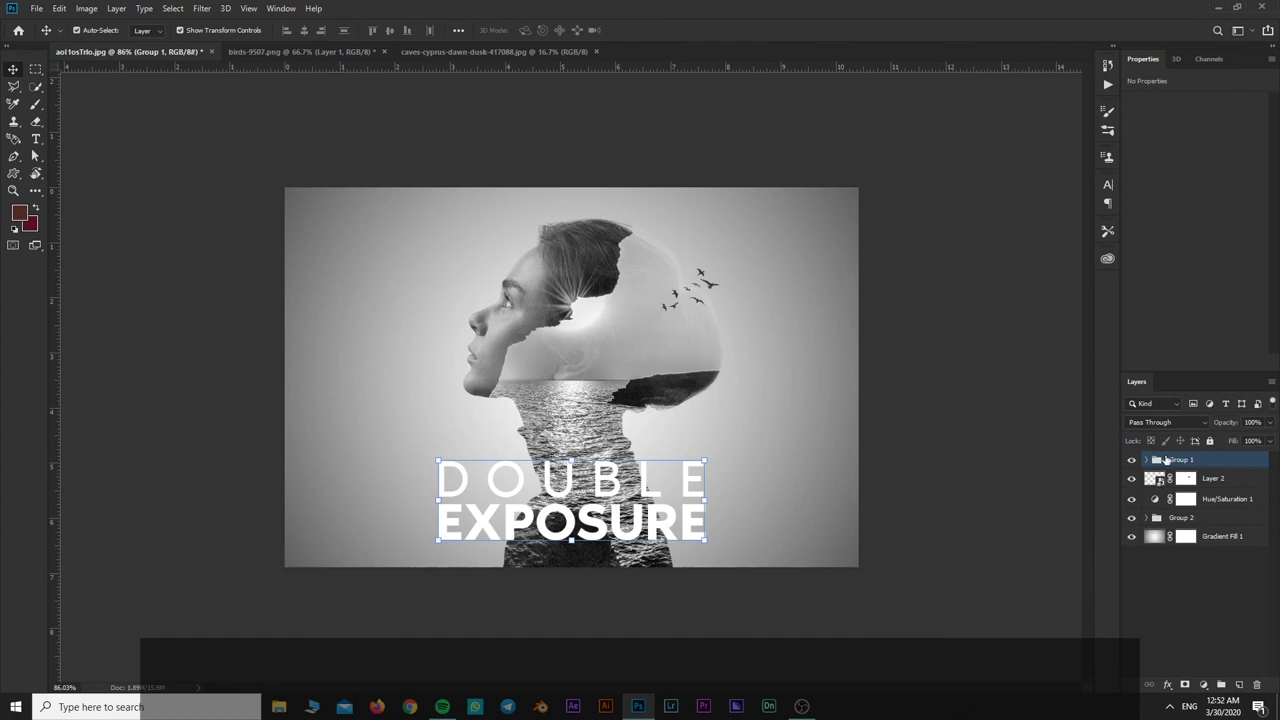
pyautogui.rightClick(1151, 461)
pyautogui.click(1140, 348)
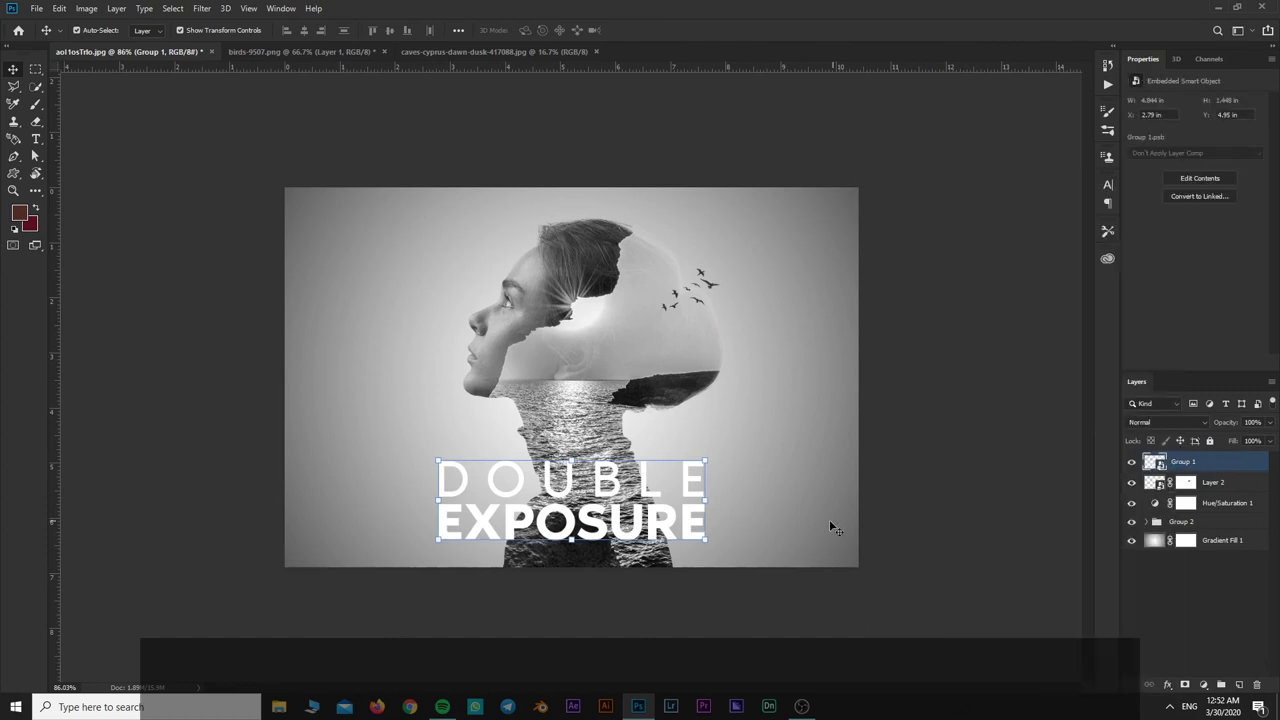
pyautogui.click(495, 51)
pyautogui.moveTo(640, 238); pyautogui.dragTo(705, 428)
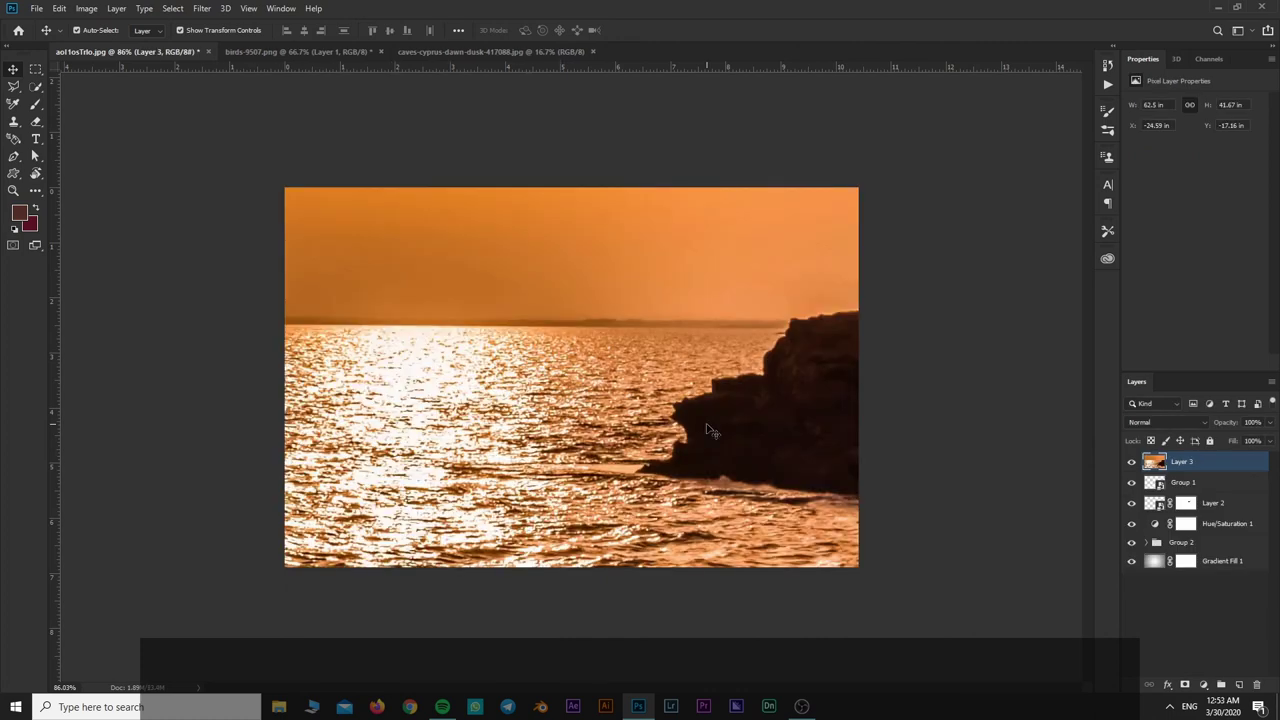
# Convert the sunset photo (Layer 3) into a smart object and hide the rulers.
pyautogui.hotkey('ctrl', 't')
pyautogui.press('Return')
pyautogui.rightClick(1206, 461)
pyautogui.click(1090, 314)
pyautogui.scroll(-2, 740, 286)
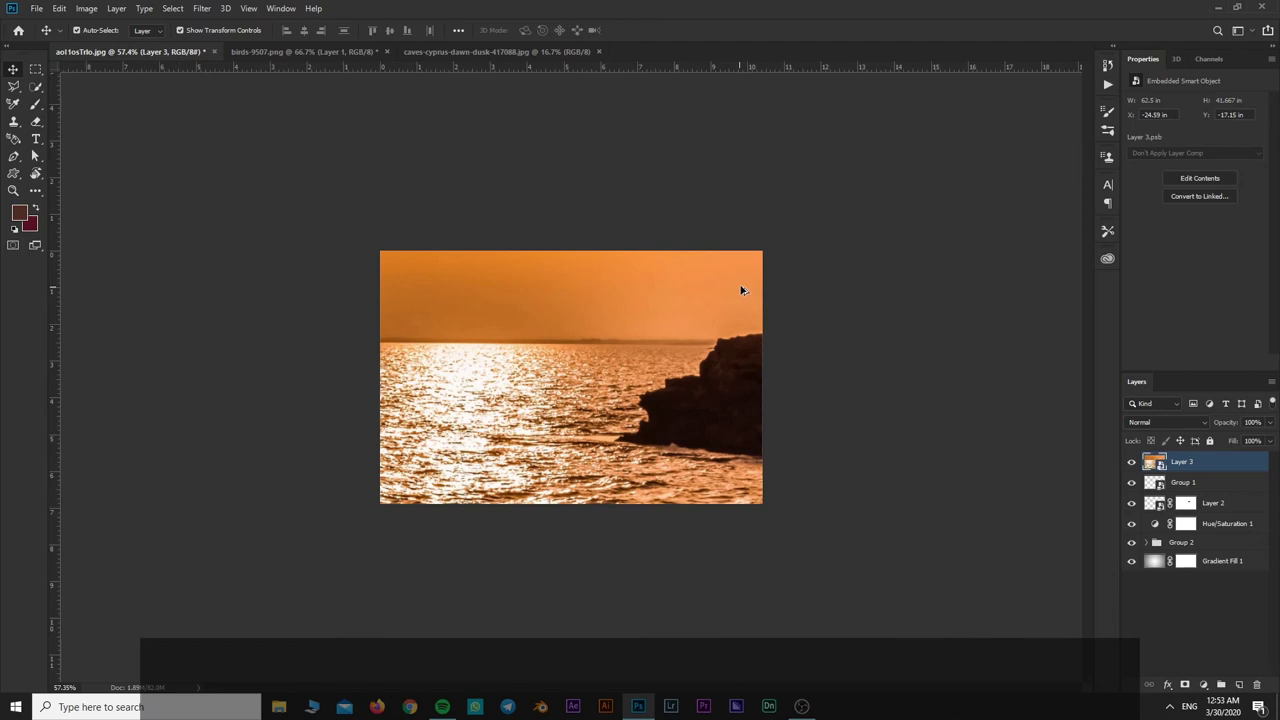
pyautogui.scroll(-2, 742, 298)
pyautogui.hotkey('ctrl', 'r')
pyautogui.hotkey('ctrl', 'r')
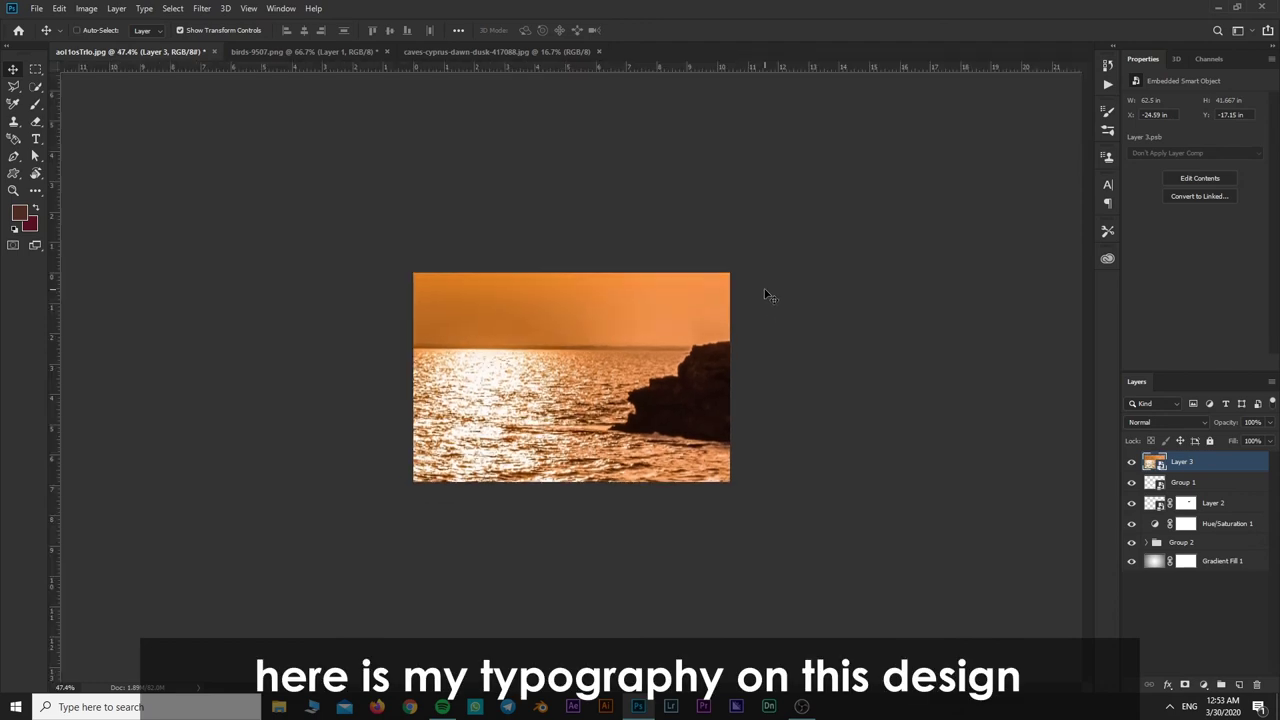
# Shrink the sunset photo to roughly 10.6% and move it down and left.
pyautogui.hotkey('ctrl', 't')
pyautogui.scroll(-1, 765, 295)
pyautogui.scroll(-3, 765, 295)
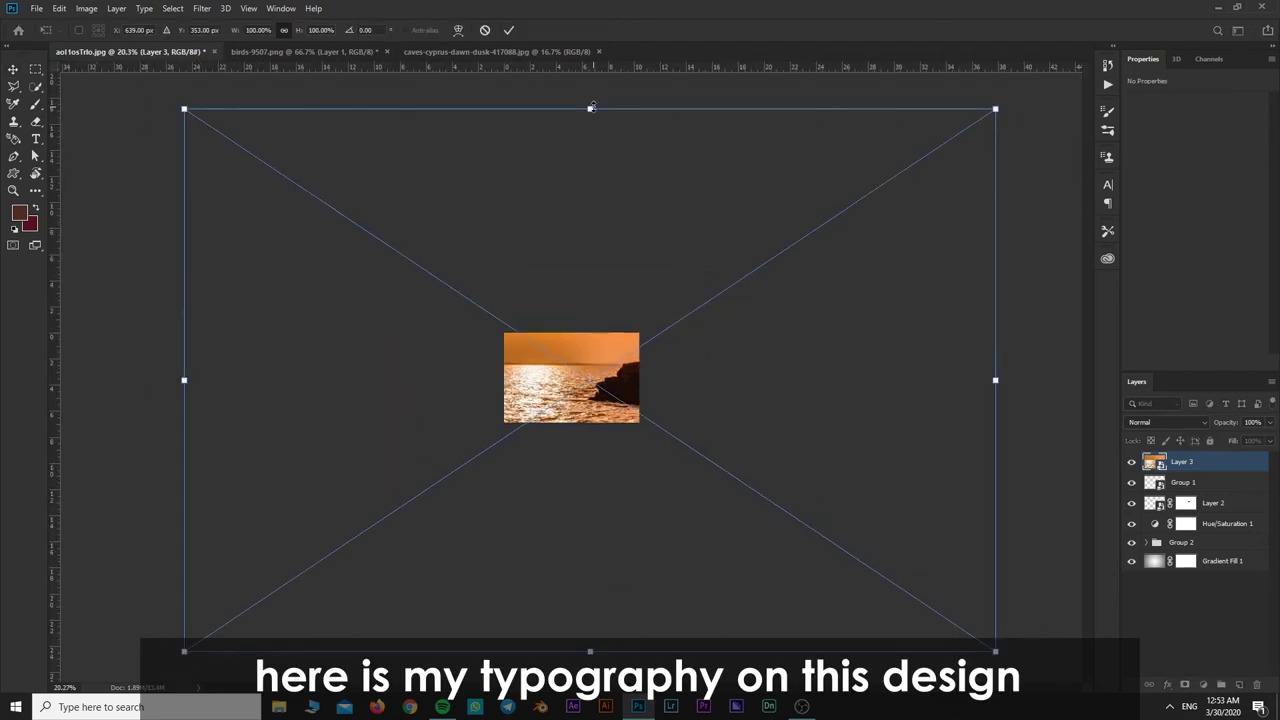
pyautogui.moveTo(591, 107); pyautogui.dragTo(548, 350)
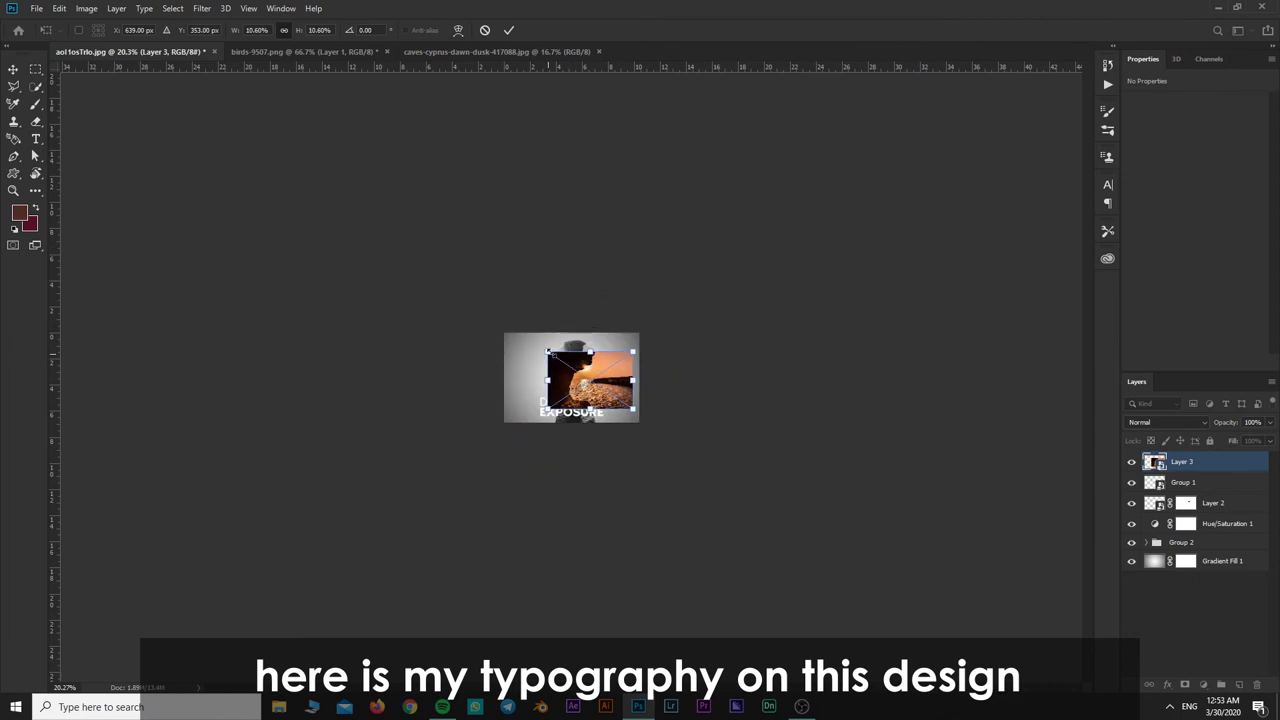
pyautogui.scroll(3, 575, 356)
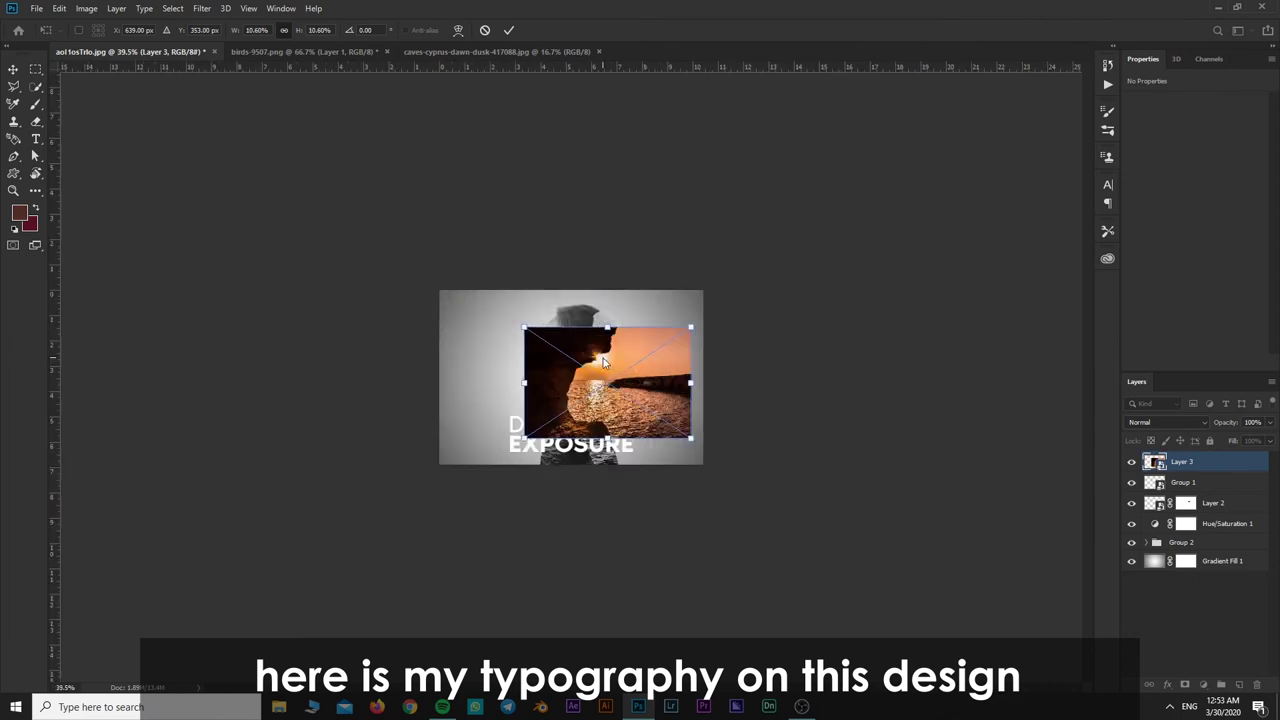
pyautogui.scroll(5, 603, 362)
pyautogui.moveTo(978, 209); pyautogui.dragTo(917, 251)
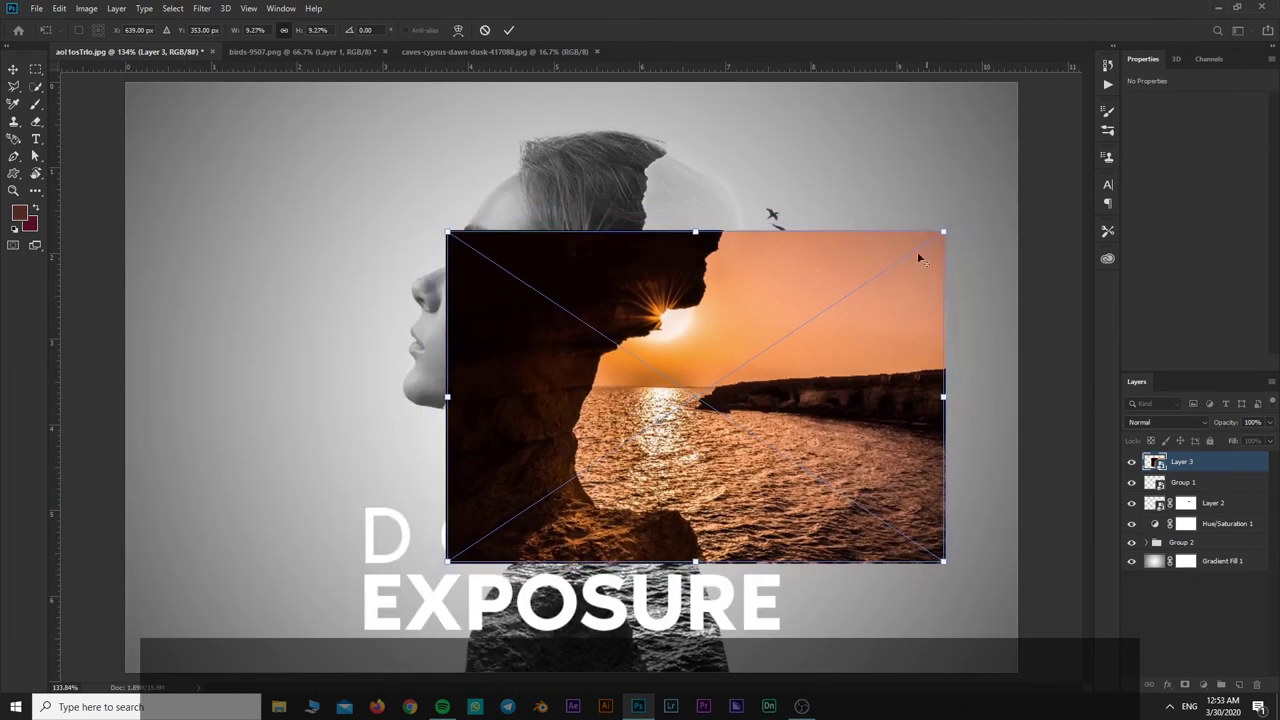
pyautogui.moveTo(867, 311); pyautogui.dragTo(743, 423)
pyautogui.press('Return')
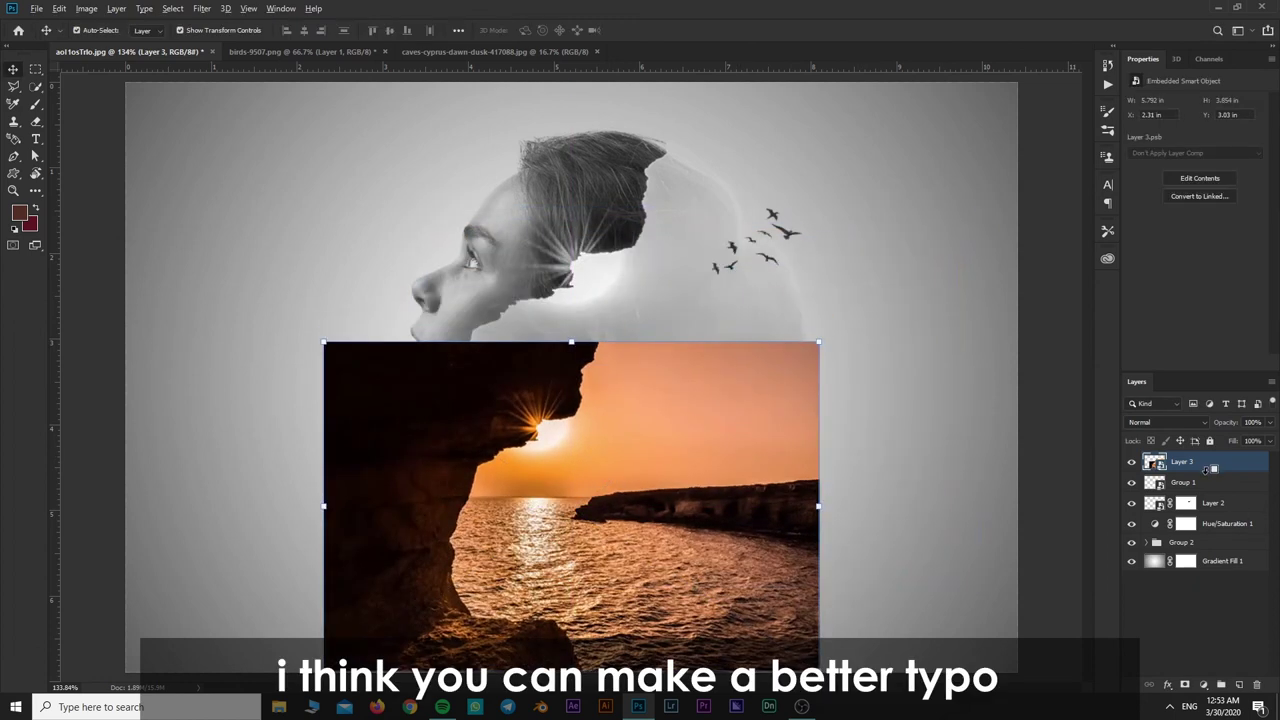
# Clip the sunset photo to Group 1, fit it over the lettering, and group both.
pyautogui.keyDown('alt'); pyautogui.click(1212, 470); pyautogui.keyUp('alt')
pyautogui.hotkey('ctrl', 't')
pyautogui.moveTo(818, 342)
pyautogui.mouseDown()
pyautogui.moveTo(768, 438)
pyautogui.moveTo(782, 402)
pyautogui.mouseUp()
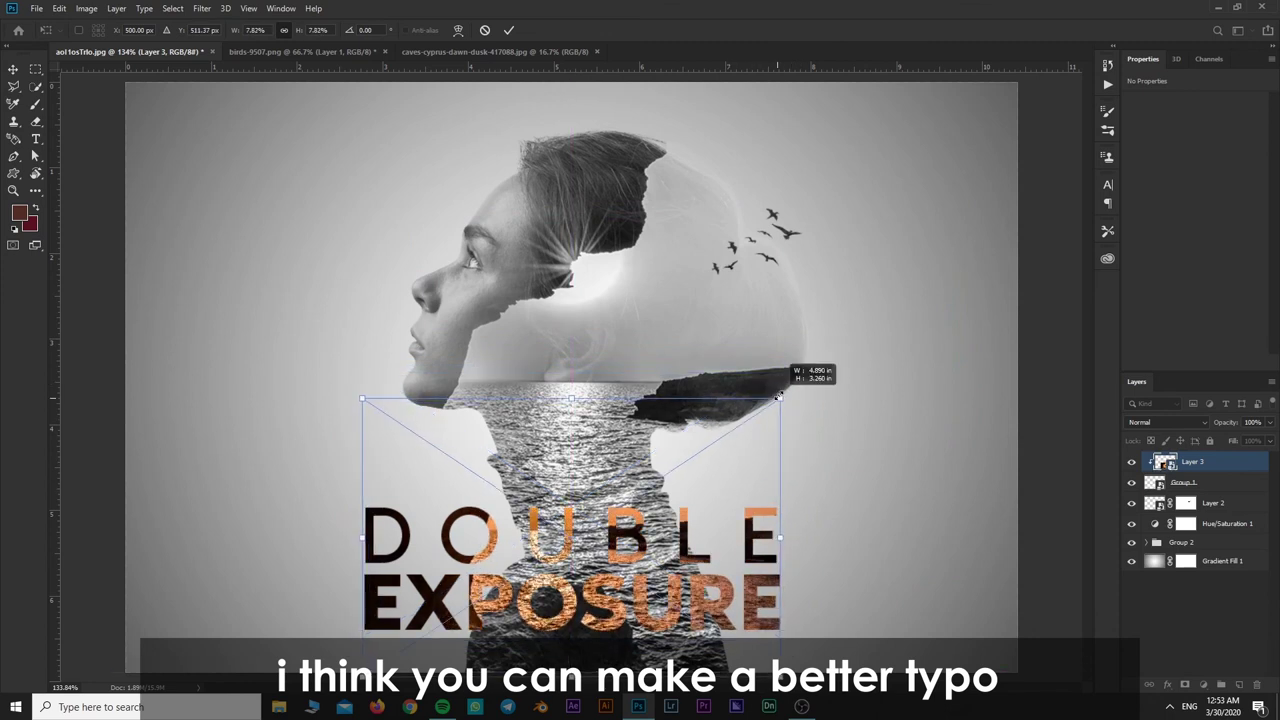
pyautogui.moveTo(740, 460); pyautogui.dragTo(740, 510)
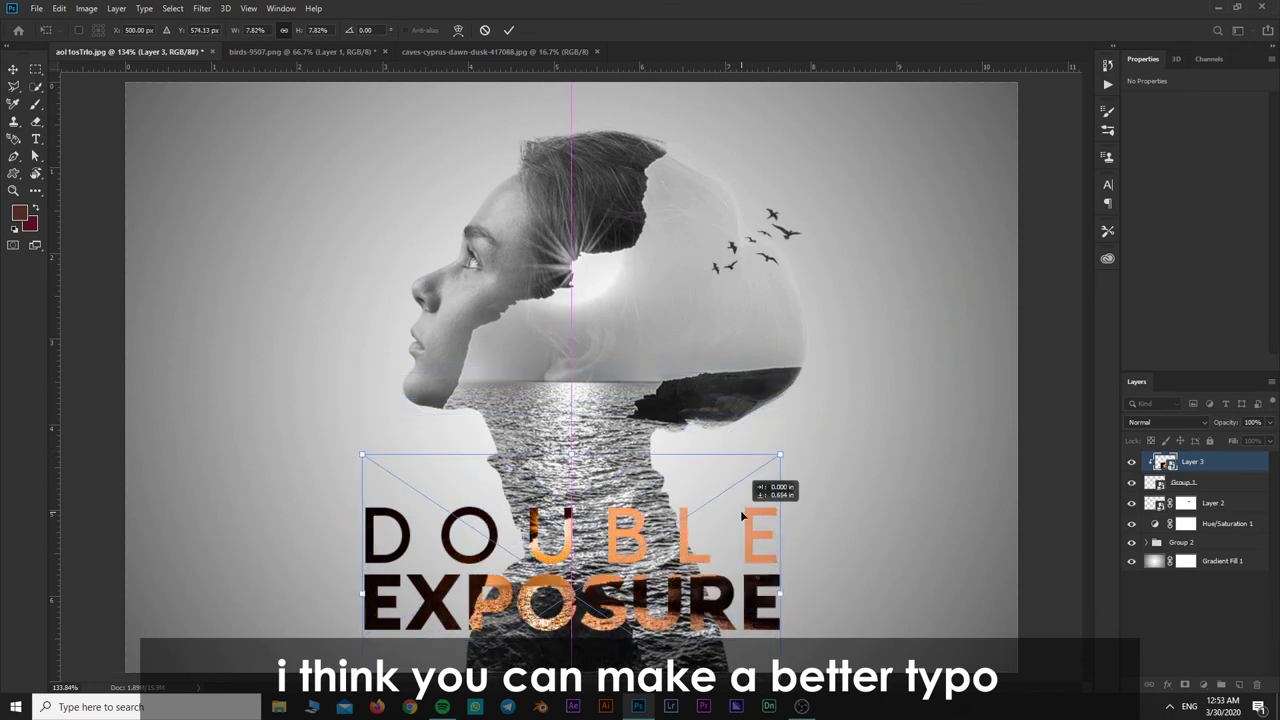
pyautogui.press('Return')
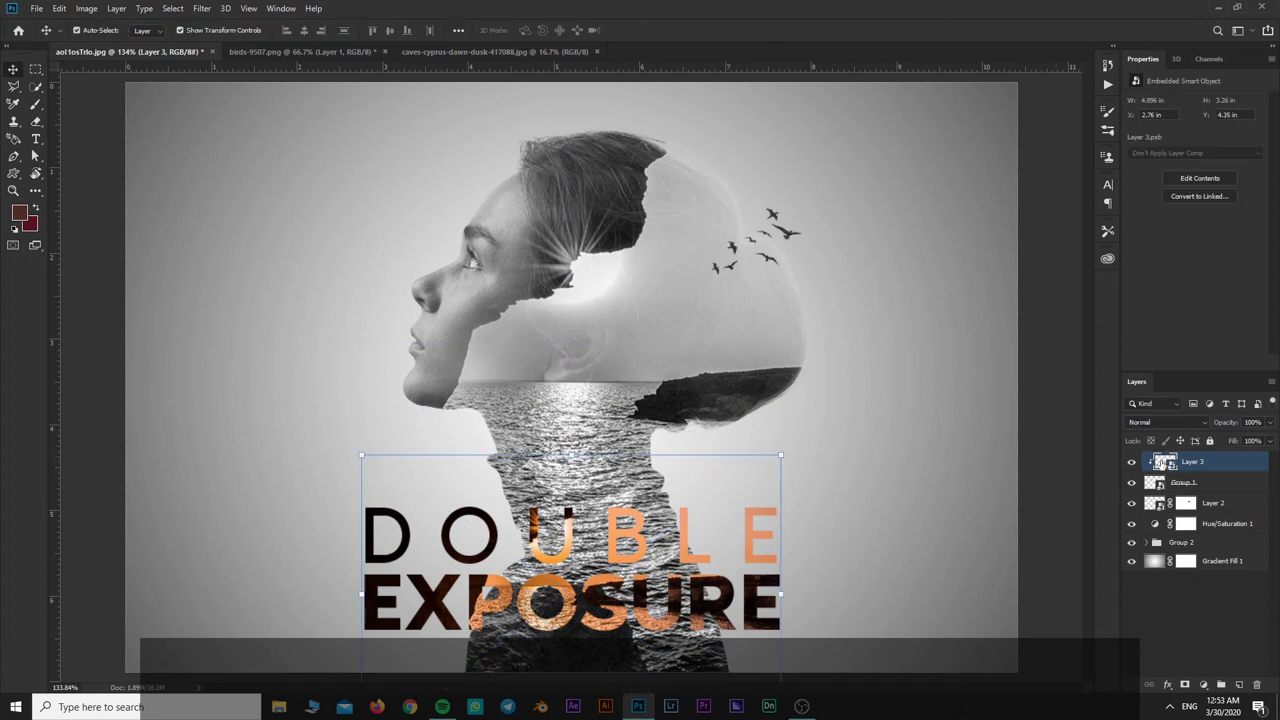
pyautogui.keyDown('shift'); pyautogui.click(1190, 482); pyautogui.keyUp('shift')
pyautogui.hotkey('ctrl', 'g')
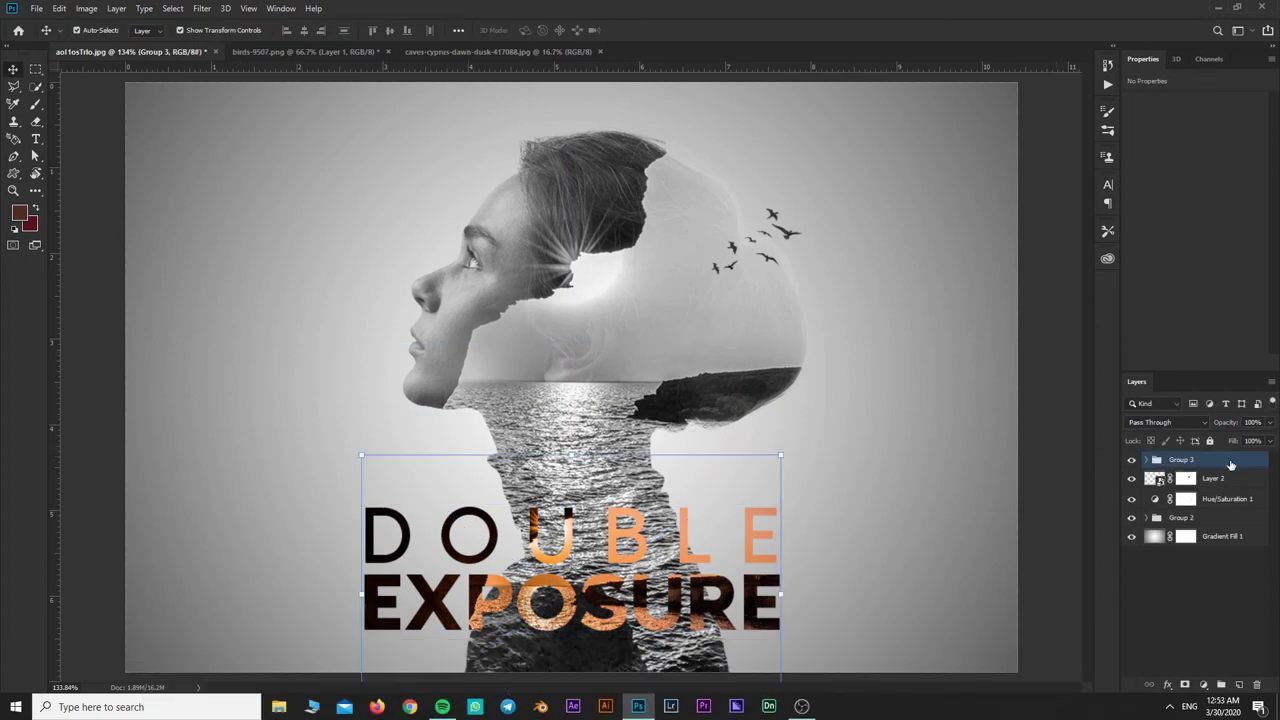
# Give Group 3 a drop shadow at 44% opacity, 2 px distance and 3 px size.
pyautogui.click(815, 419)
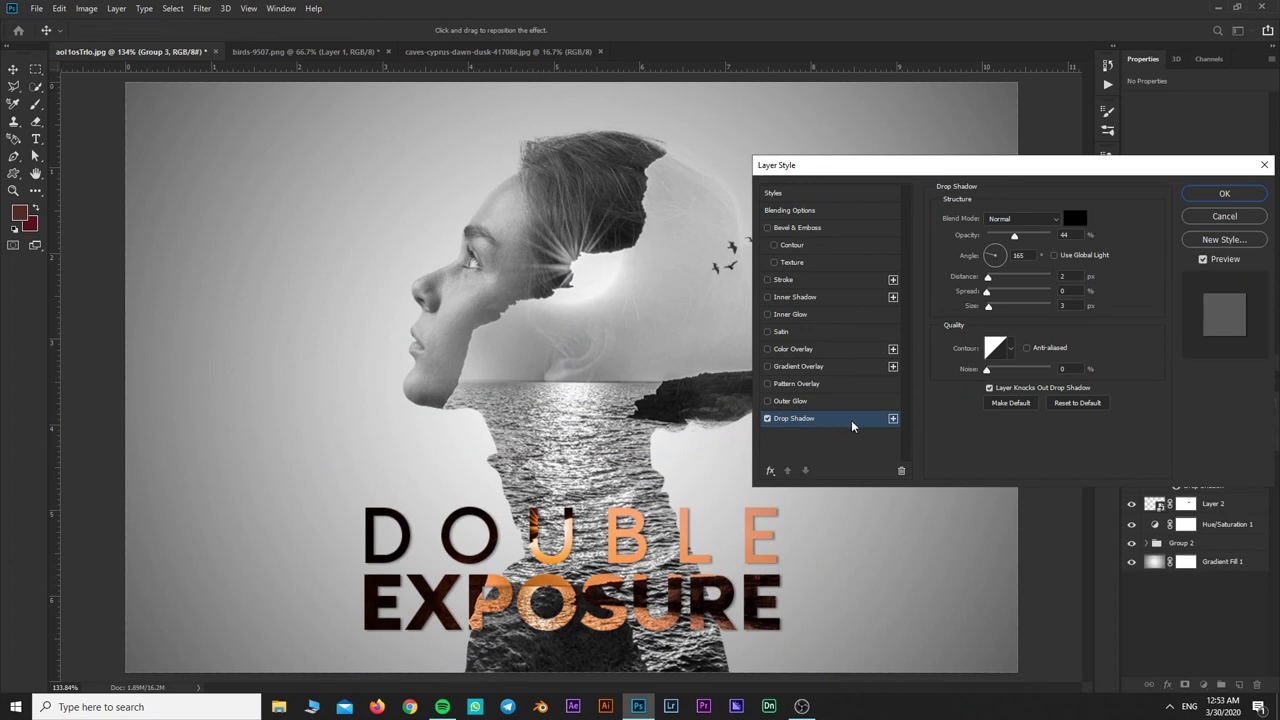
pyautogui.click(1068, 291)
pyautogui.press('Tab')
pyautogui.click(1212, 198)
pyautogui.hotkey('ctrl', '-')
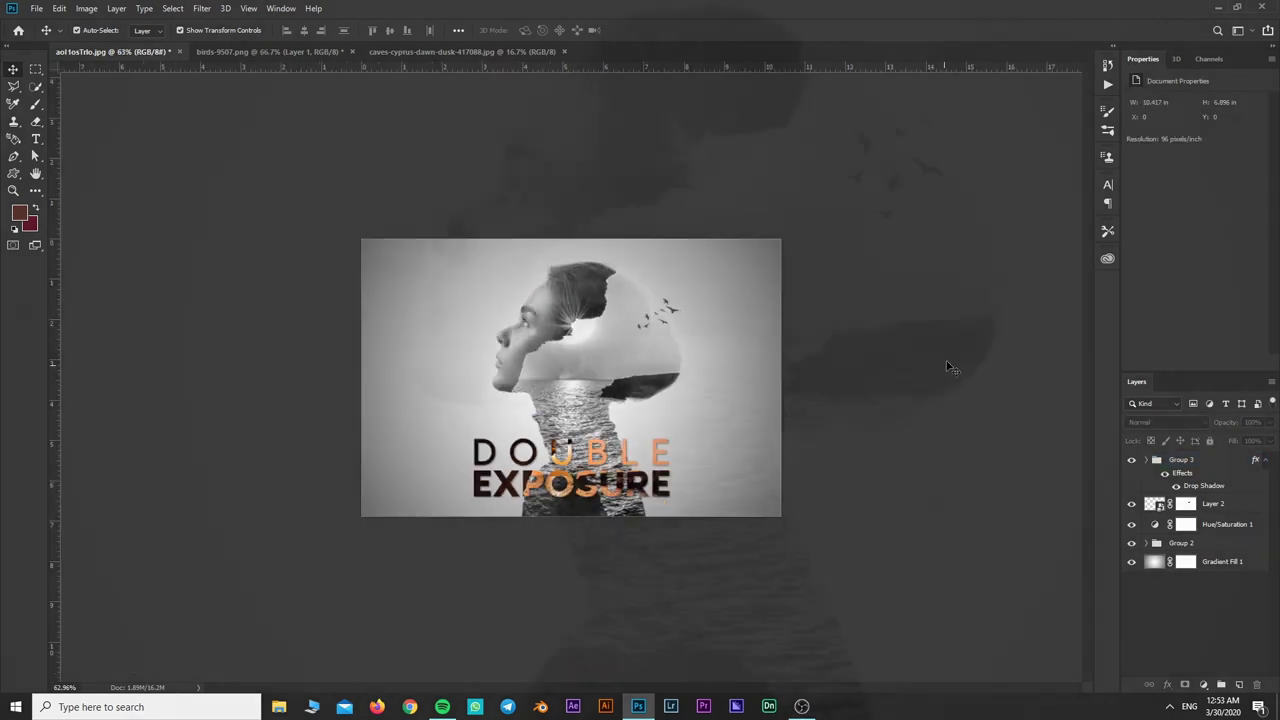